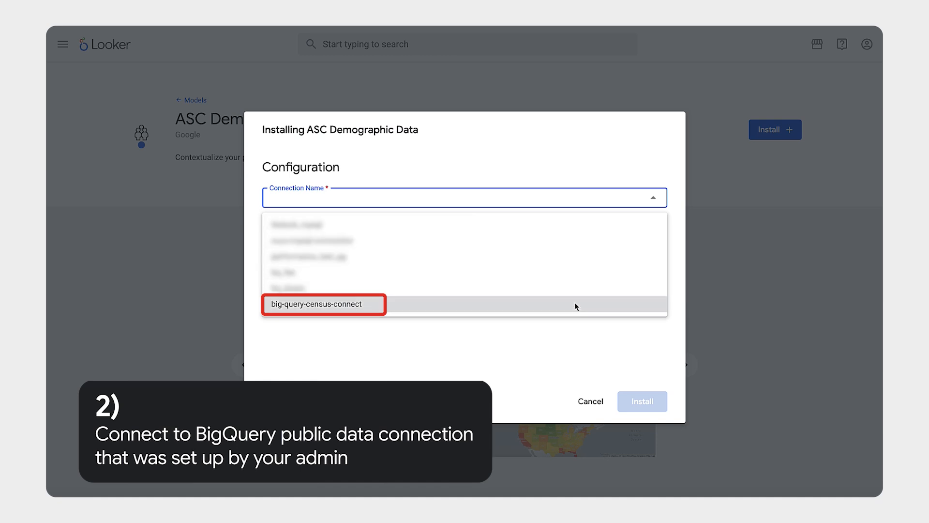
Install the ASC Demographic Data block on the big-query-census-connect connection and open its Census Overview dashboard
click(642, 400)
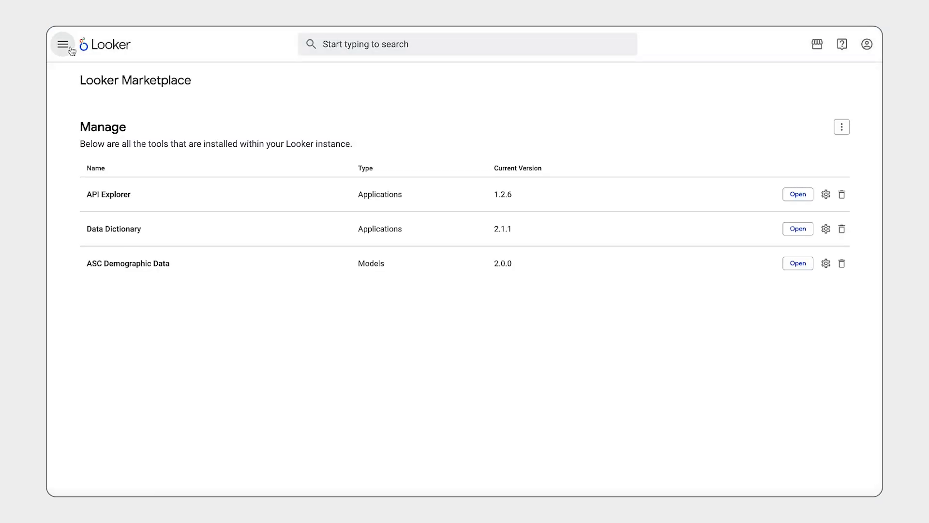
click(63, 45)
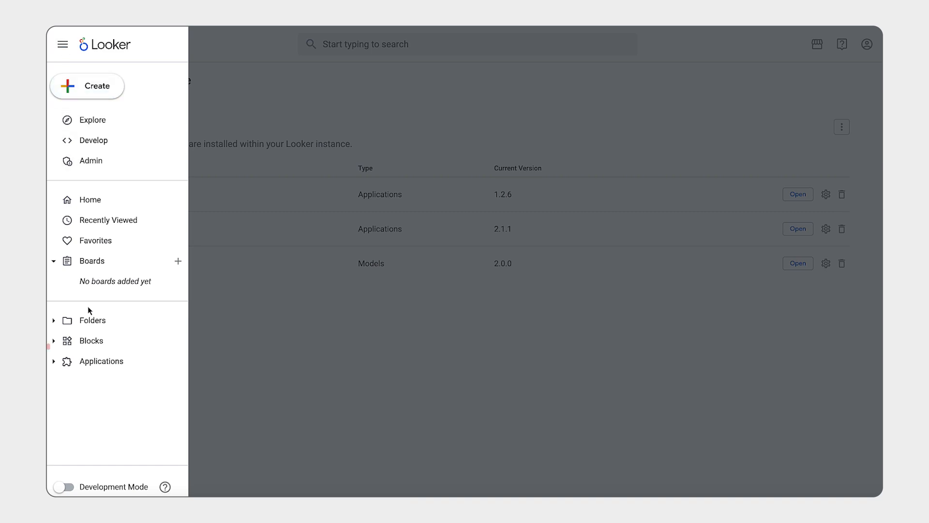
click(65, 341)
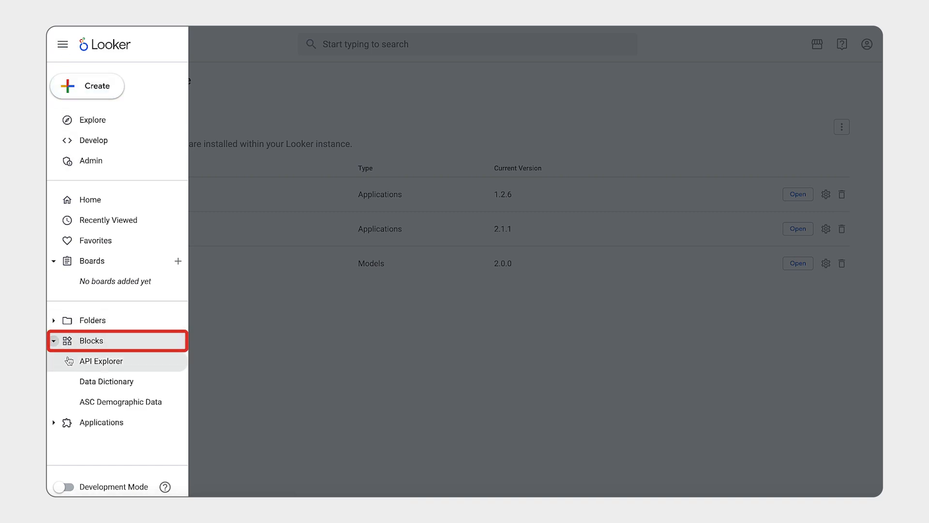
click(76, 402)
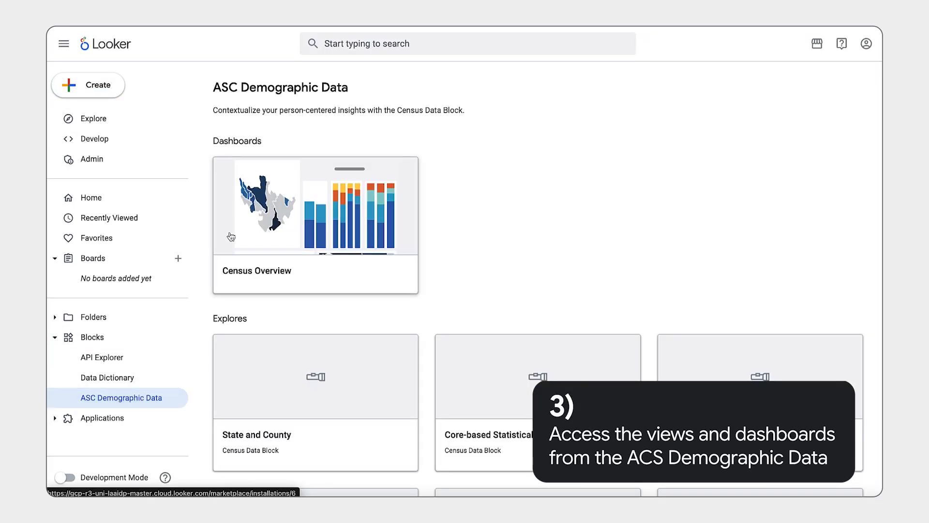
click(227, 179)
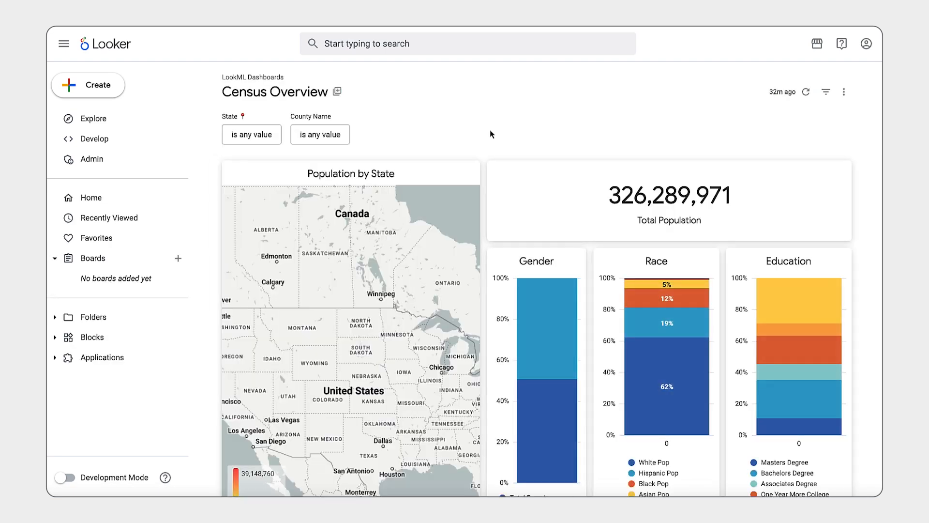
Review the Census Overview dashboard, explore the data behind the Population by State tile, and open that exploration in a report
scroll(480, 177, down, 2)
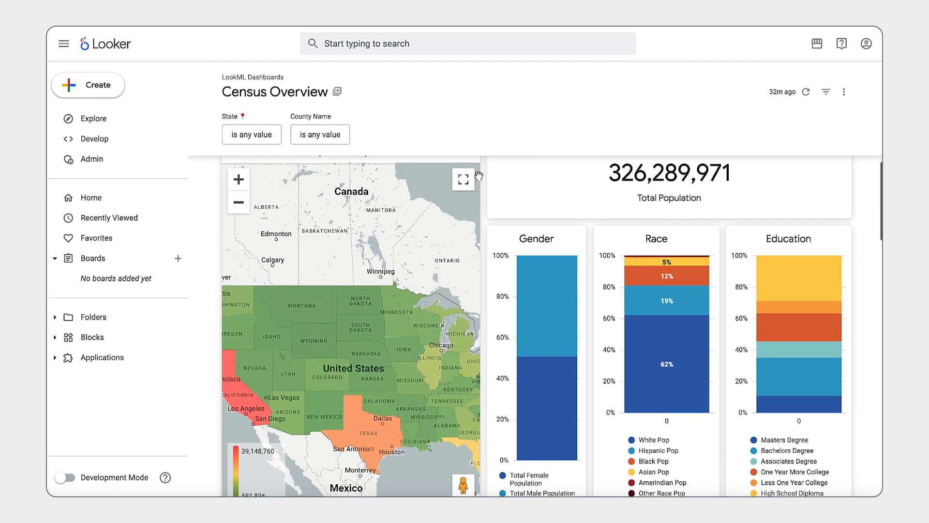
scroll(483, 183, down, 3)
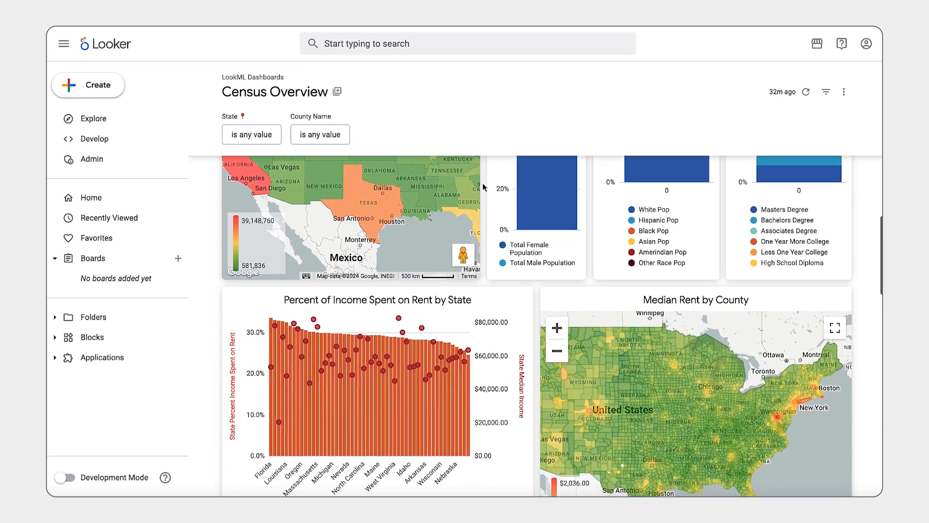
scroll(483, 183, up, 3)
scroll(483, 183, up, 3)
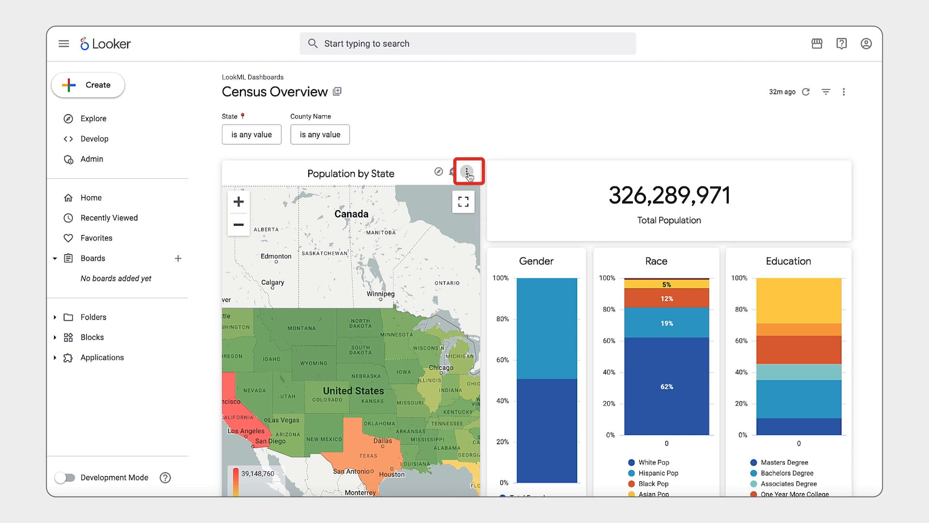
click(467, 173)
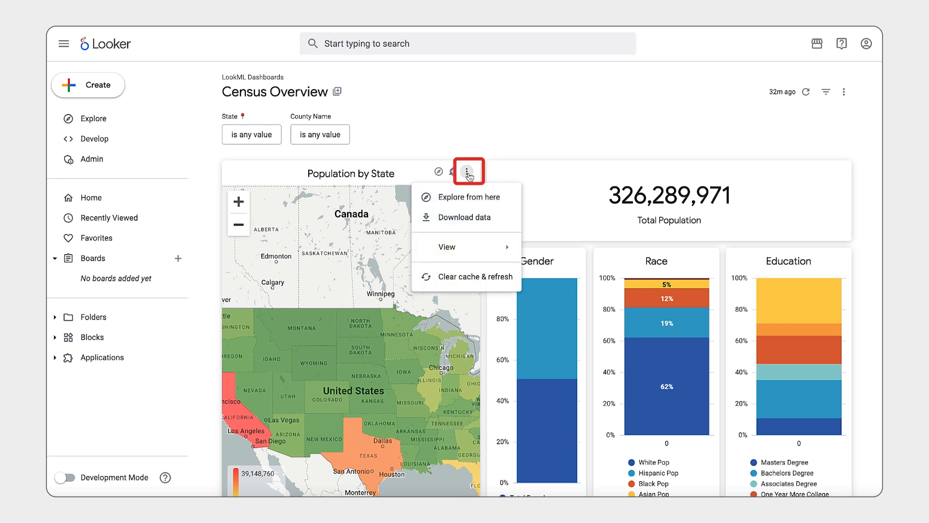
click(464, 203)
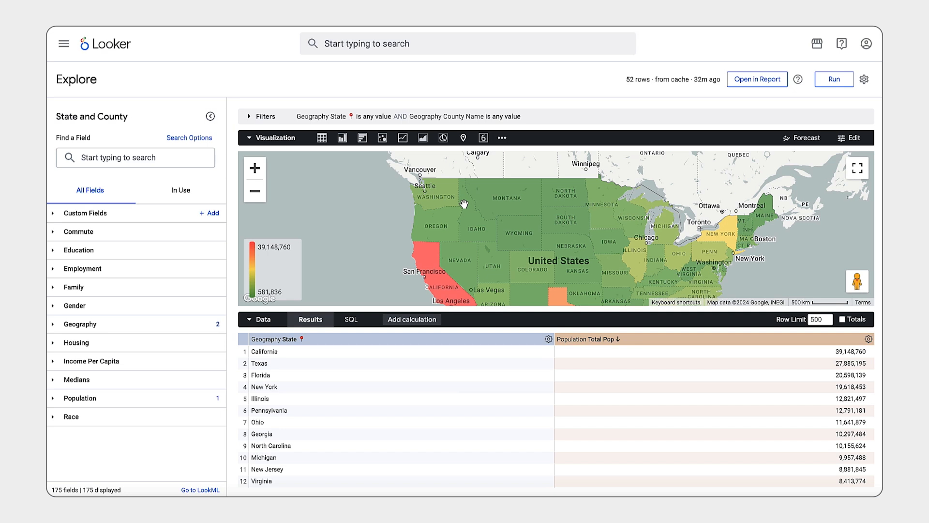
click(748, 82)
Delete the default title, table and bar chart from the report page
drag(521, 408, 81, 169)
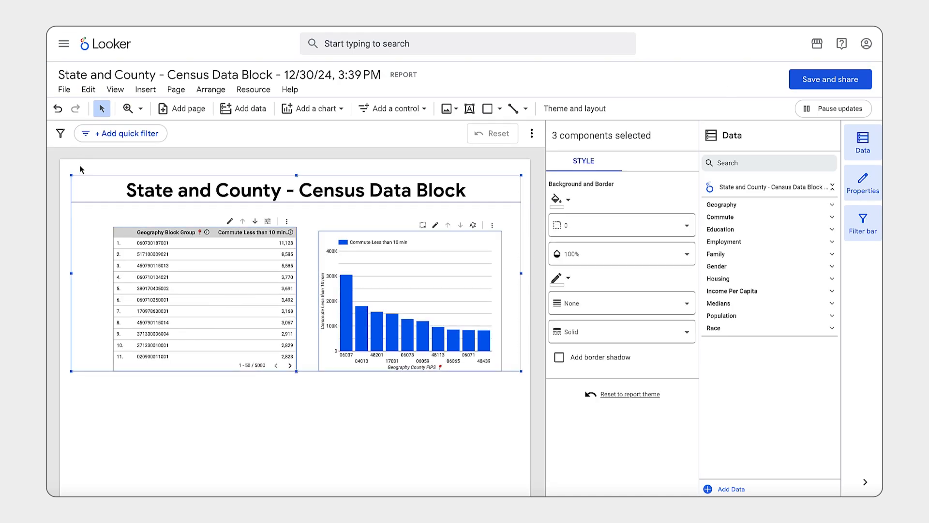
shift+click(91, 189)
shift+click(91, 188)
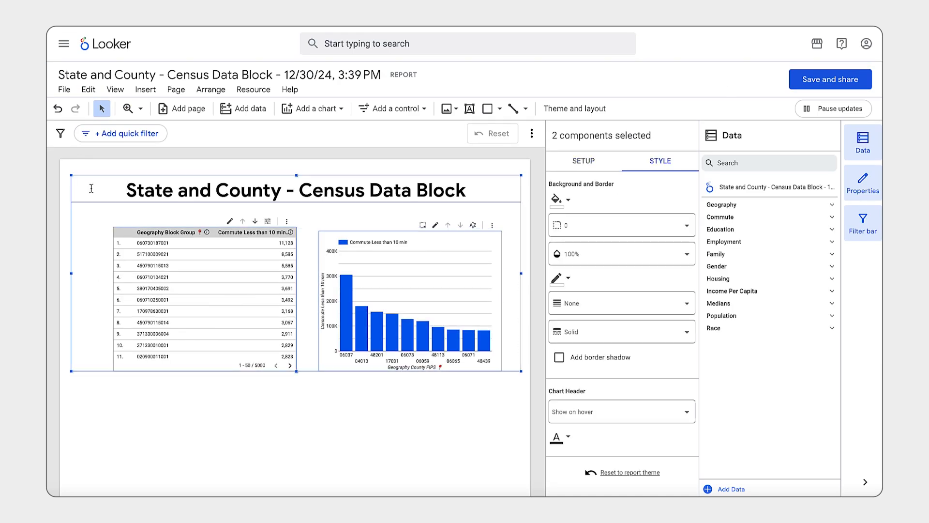
right_click(94, 194)
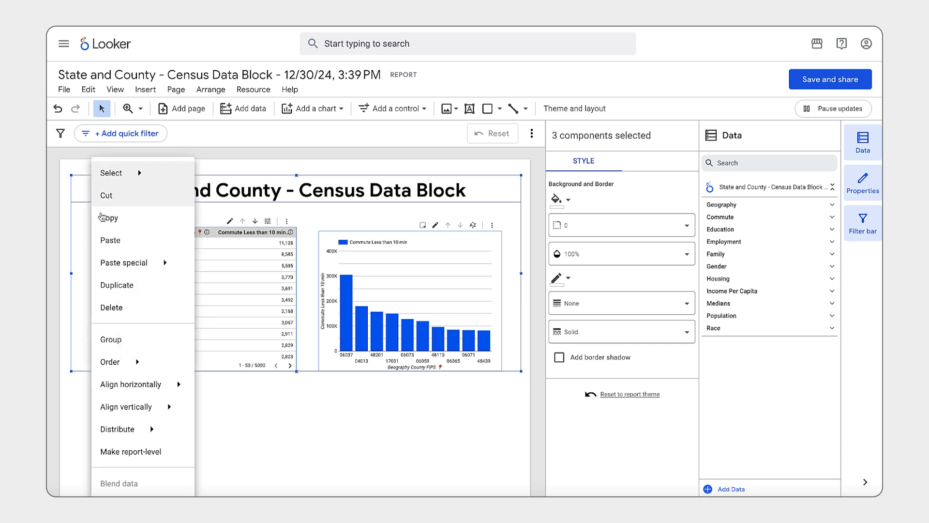
click(137, 313)
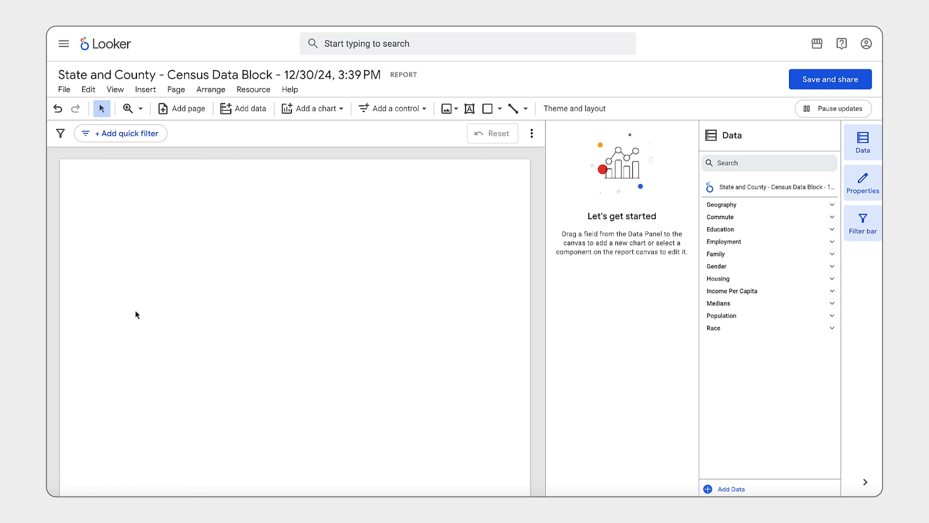
Add a Google Maps combo map chart to the upper part of the empty report page
click(317, 118)
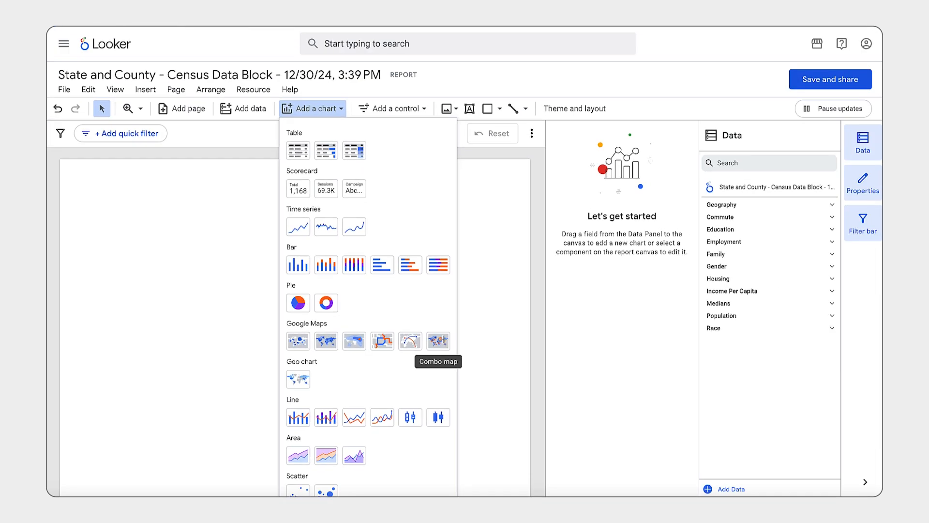
click(438, 341)
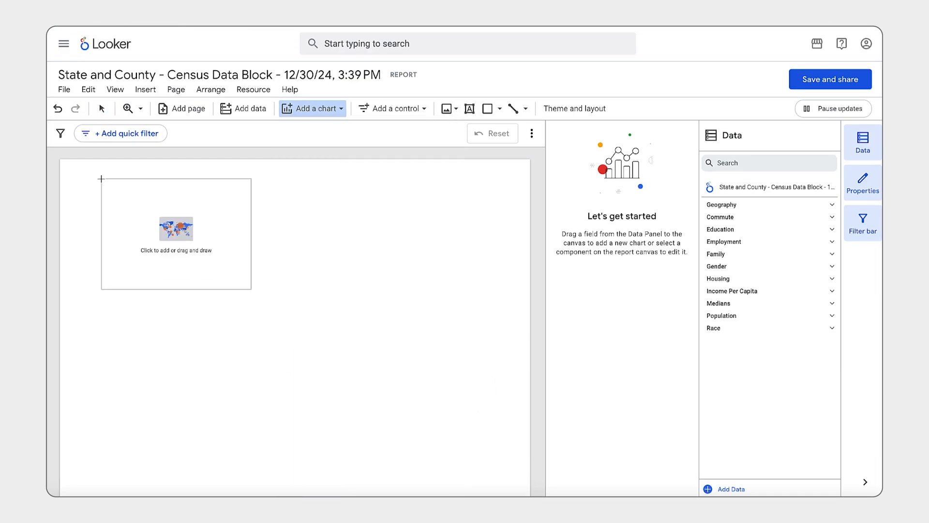
drag(80, 171, 329, 318)
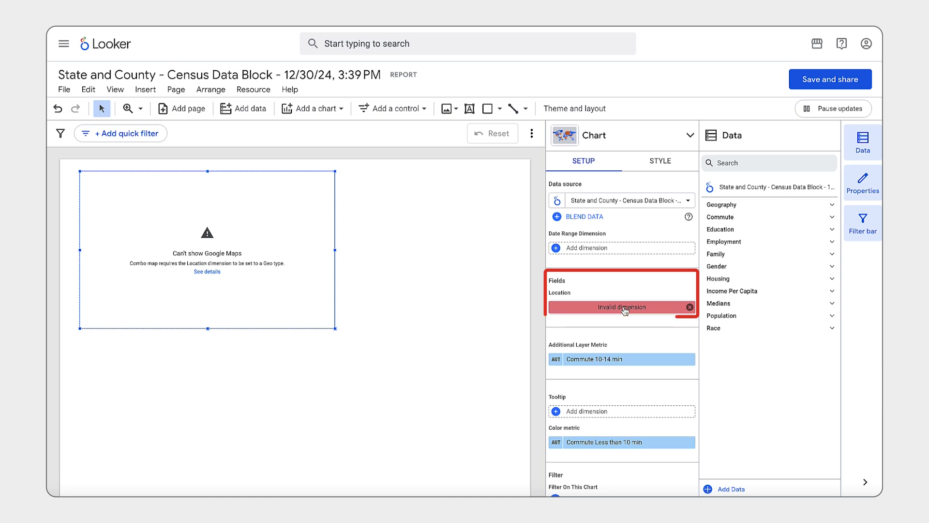
Change the Geography State field in the chart's data source to the Geo type Country subdivision (1st level) and return to the report
click(628, 200)
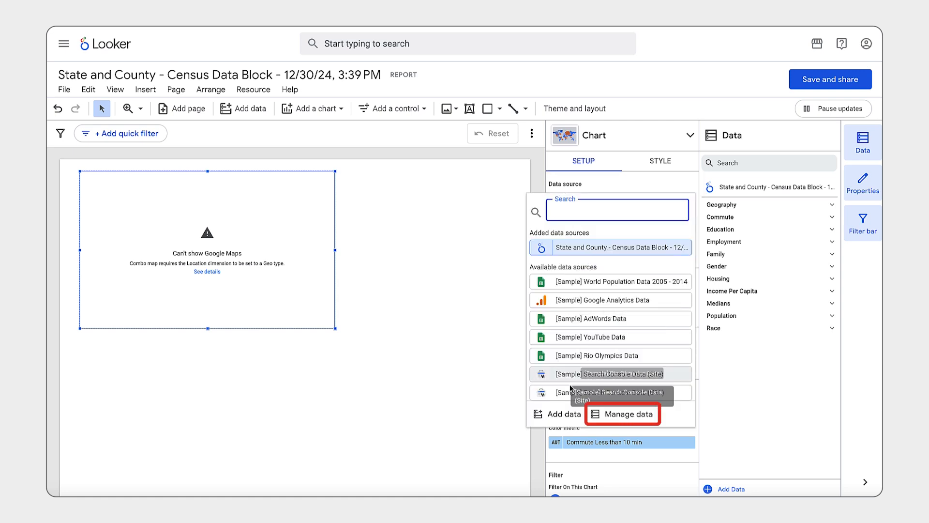
click(610, 414)
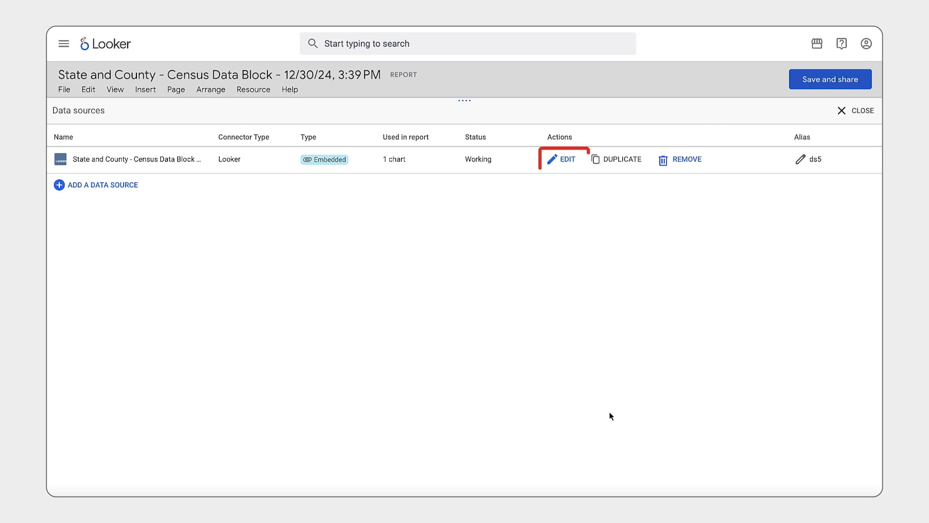
click(567, 163)
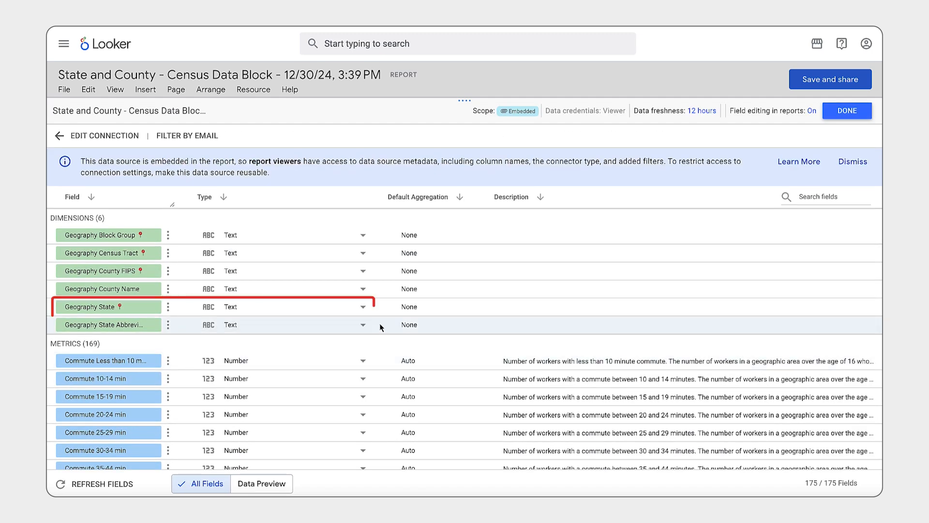
click(363, 306)
mouse_move(342, 407)
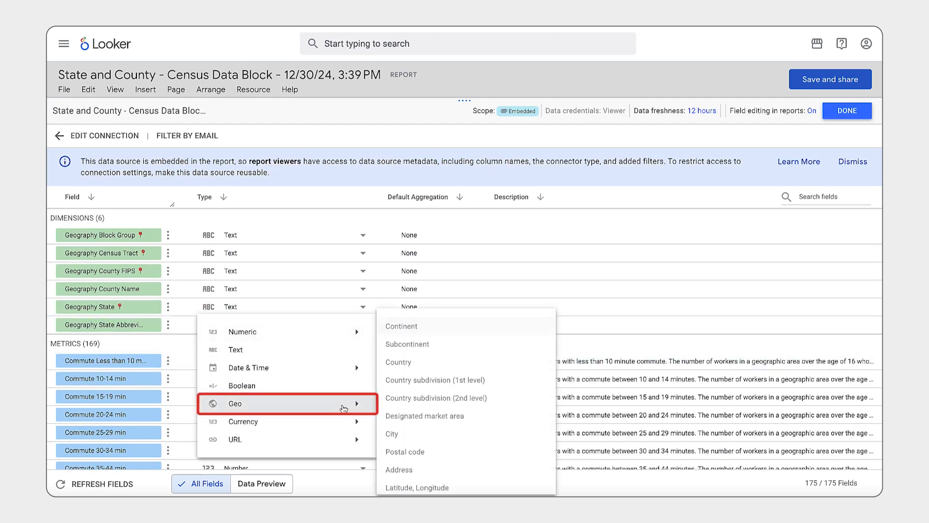
click(434, 380)
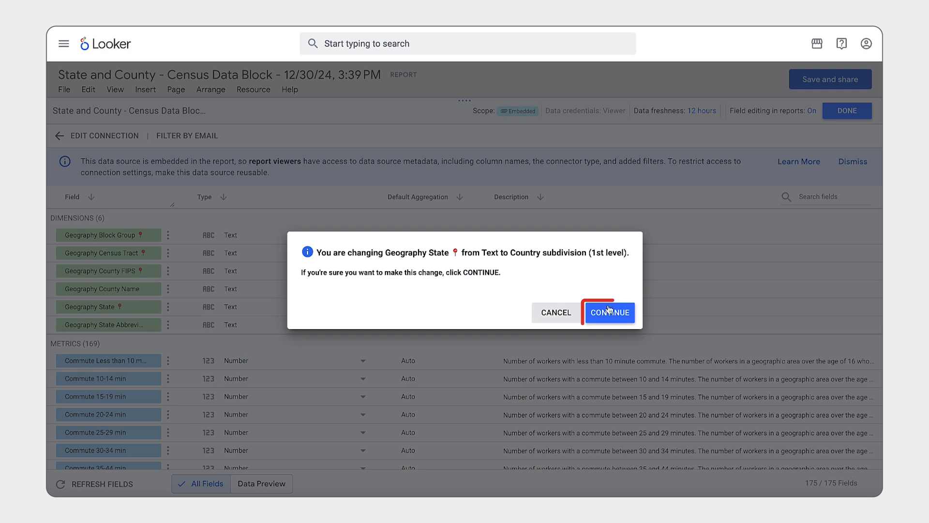
click(614, 311)
click(847, 111)
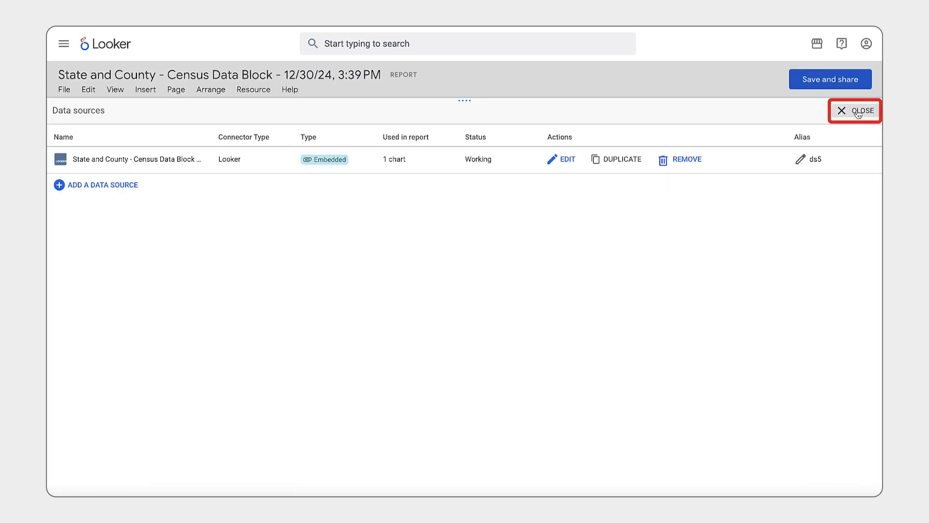
click(852, 110)
Set the map's location to Geography State and its color metric to Commute Aggregate Travel Time to Work
click(748, 205)
click(744, 230)
drag(747, 241, 619, 307)
click(751, 292)
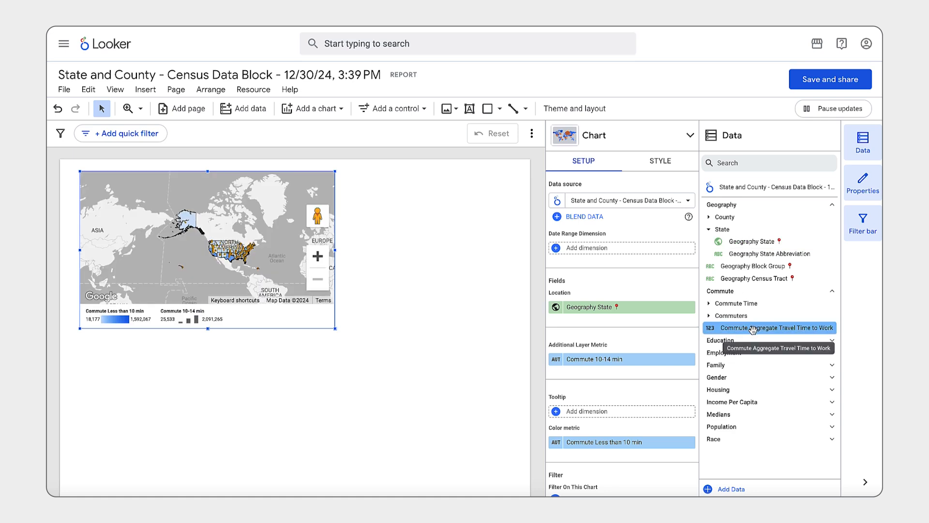
drag(752, 329, 611, 443)
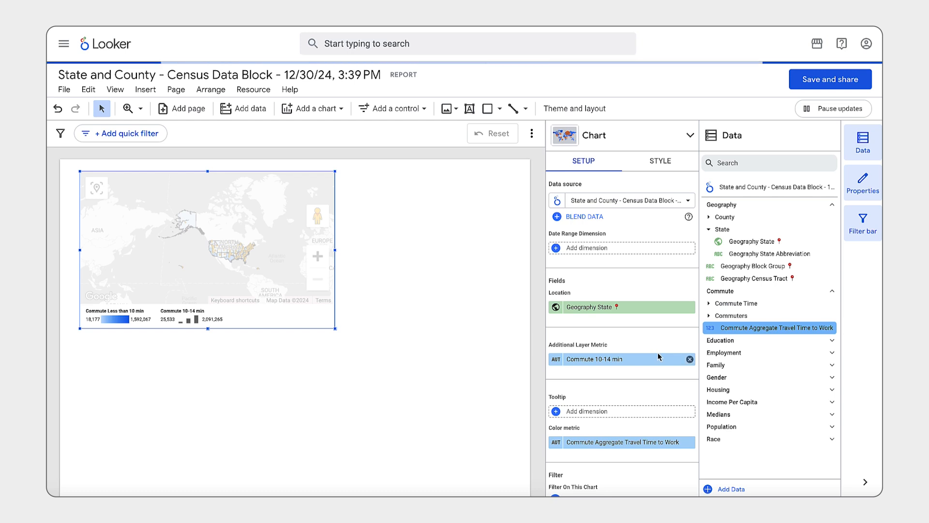
Replace the additional layer metric with Income Per Capita State Income per Capita and enlarge the map to nearly the page width
click(691, 359)
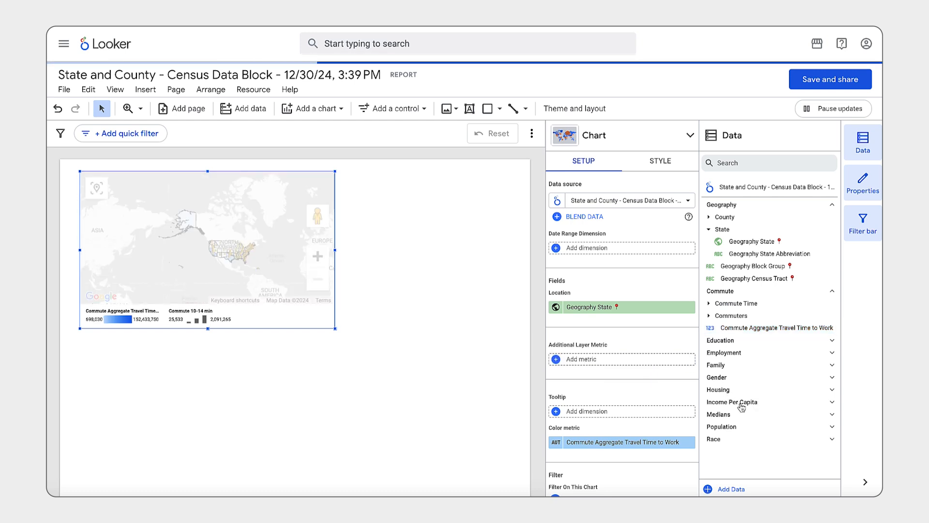
click(732, 402)
click(736, 451)
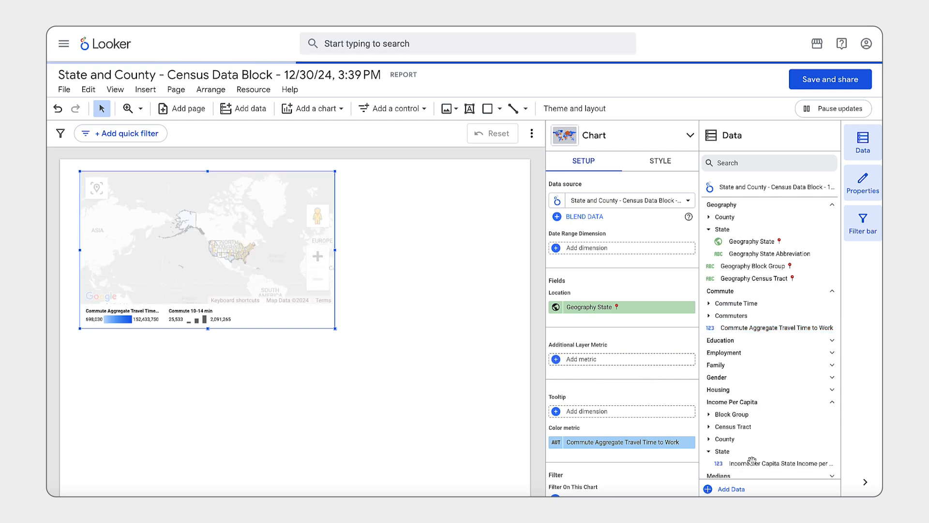
drag(758, 463, 604, 366)
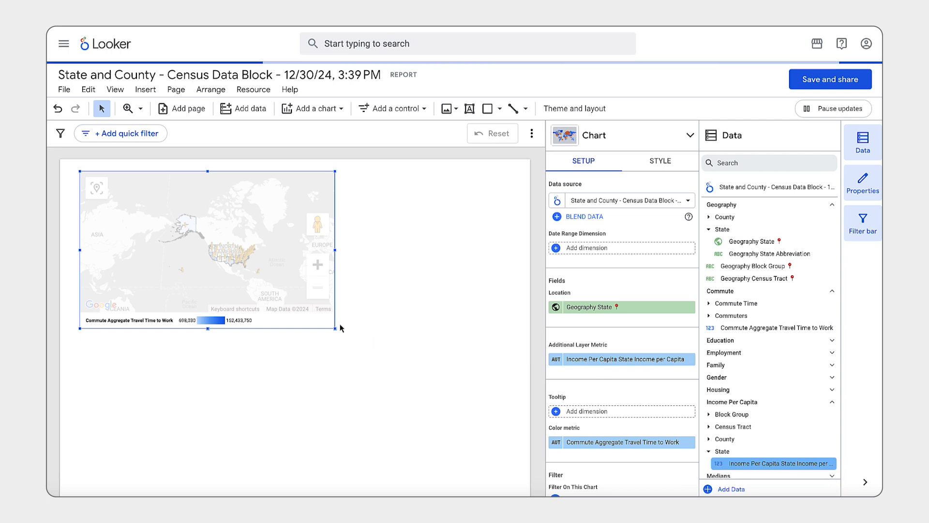
drag(335, 328, 502, 413)
drag(434, 346, 397, 341)
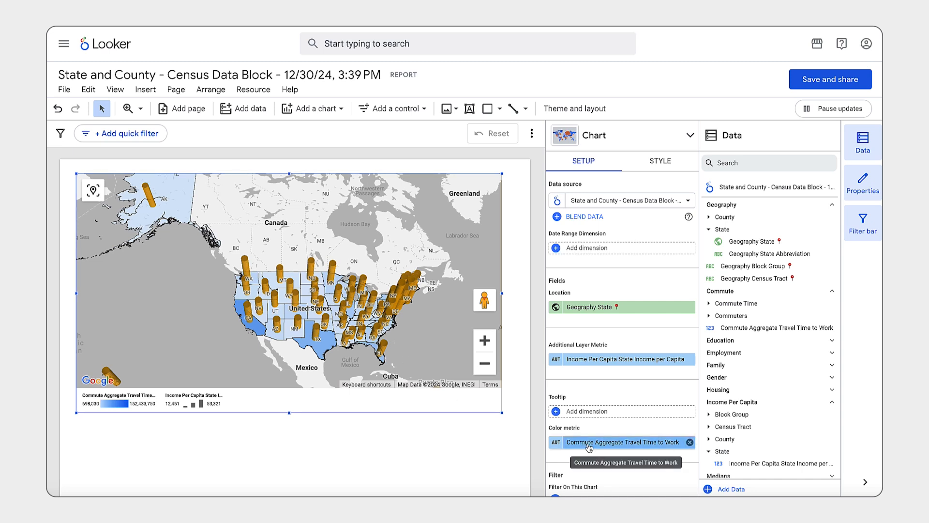
Swap the map's metrics, using Commute Aggregate Travel Time to Work as additional layer and Income Per Capita State Income per Capita as color
drag(589, 446, 600, 361)
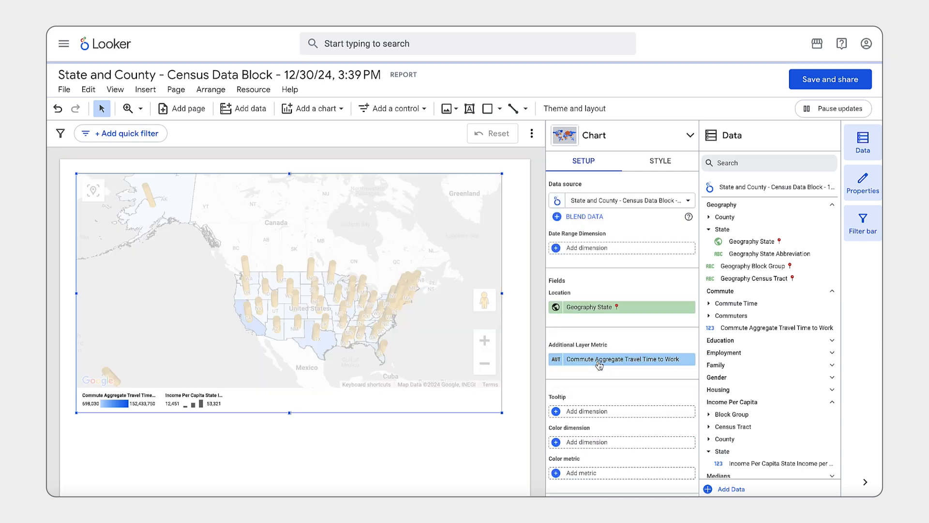
drag(745, 463, 587, 474)
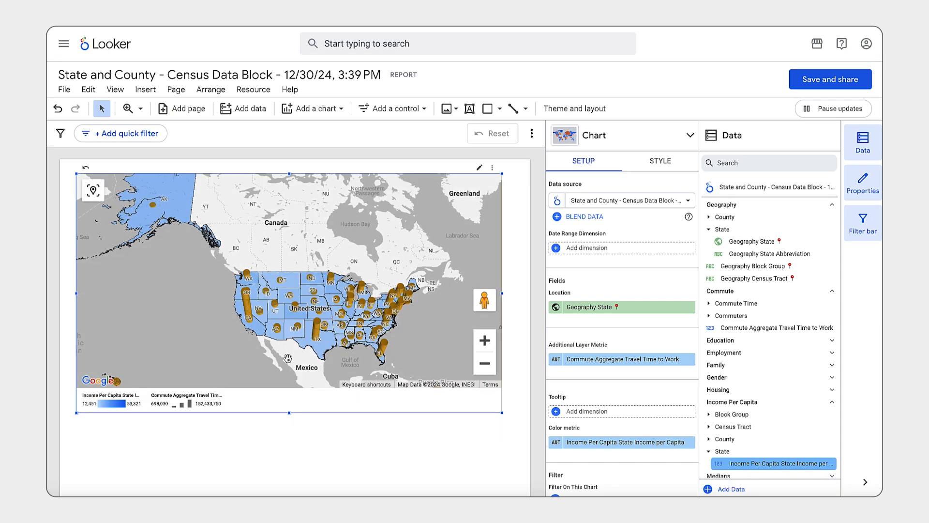
mouse_move(318, 335)
Add the entire Sheet1 worksheet of the industry_data Excel file to the report as a data source, using its first row as headers
scroll(305, 445, down, 1)
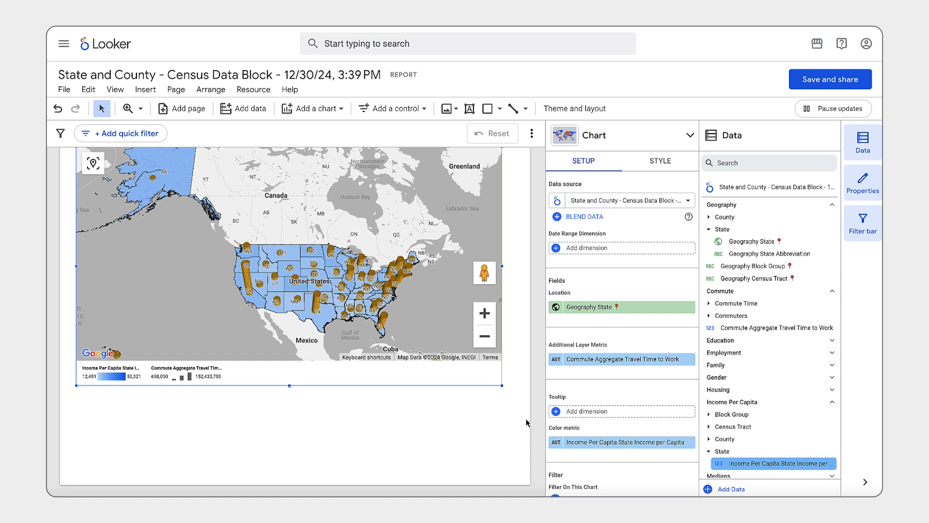
click(249, 109)
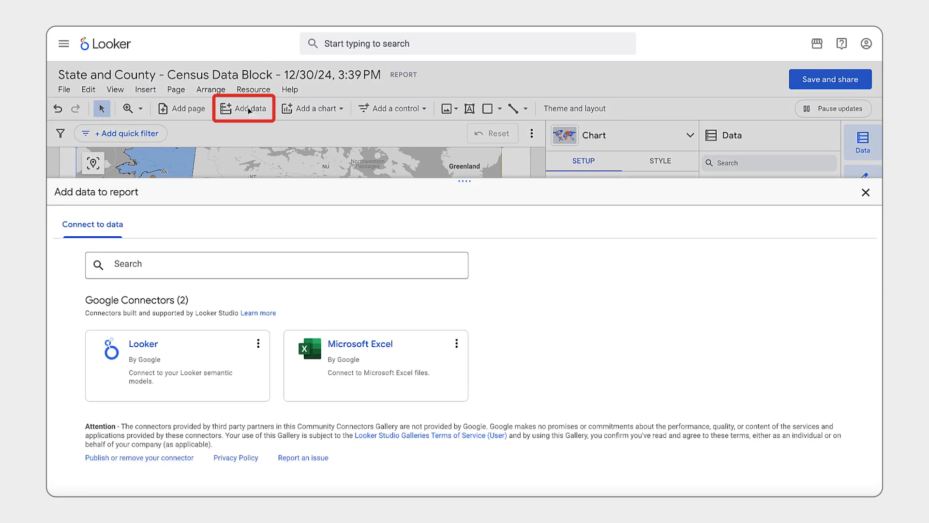
click(356, 358)
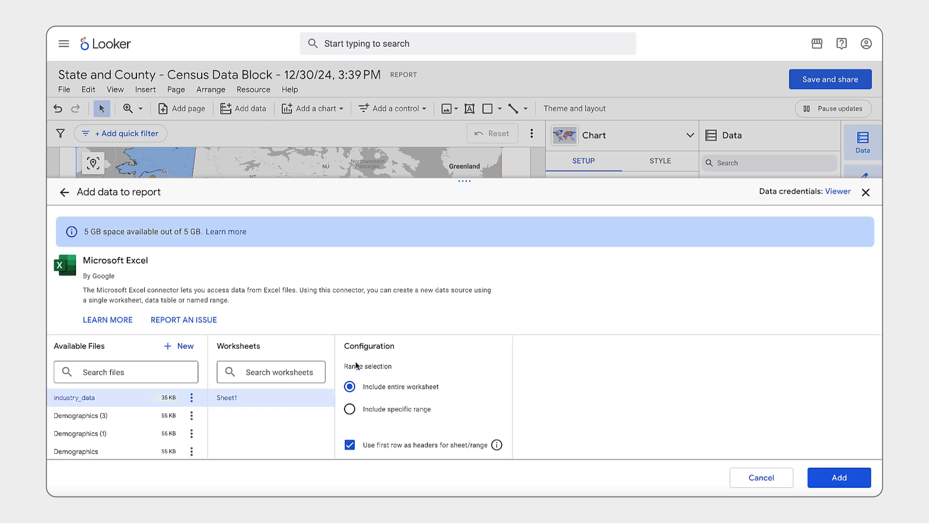
click(178, 346)
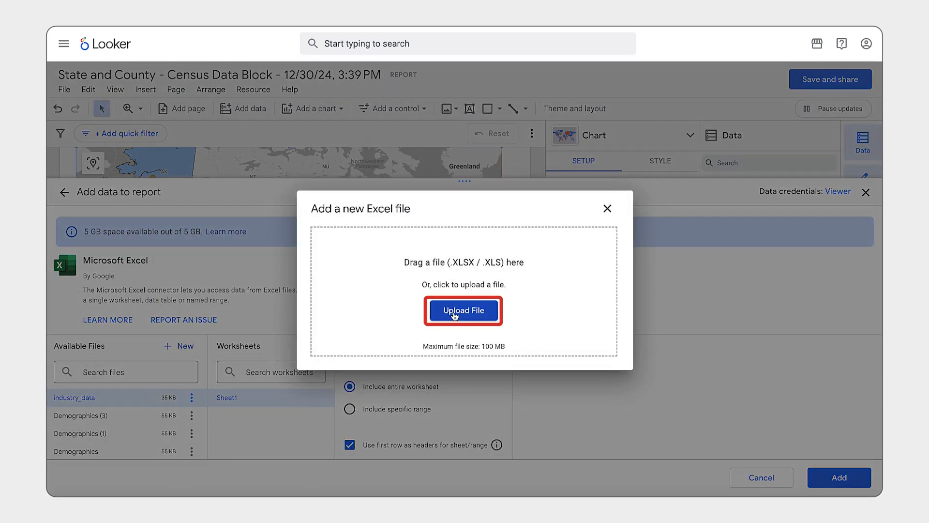
click(608, 208)
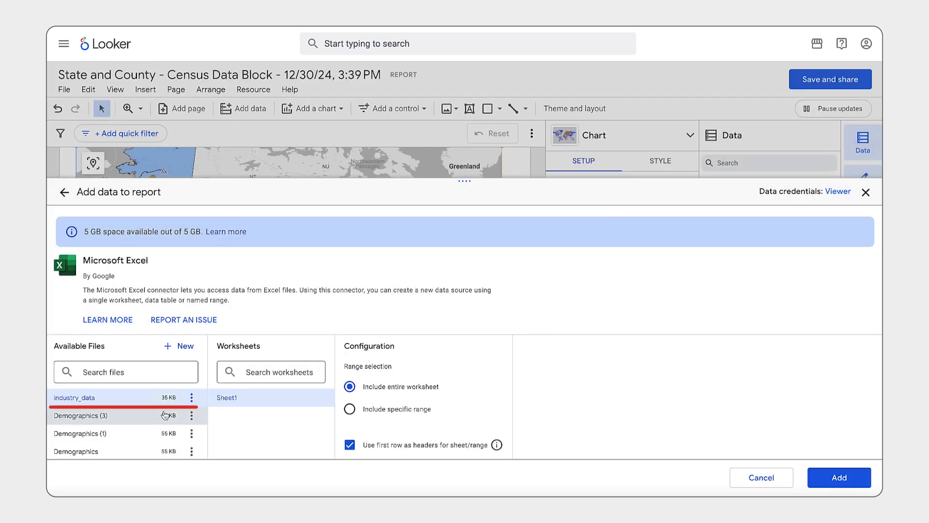
click(836, 477)
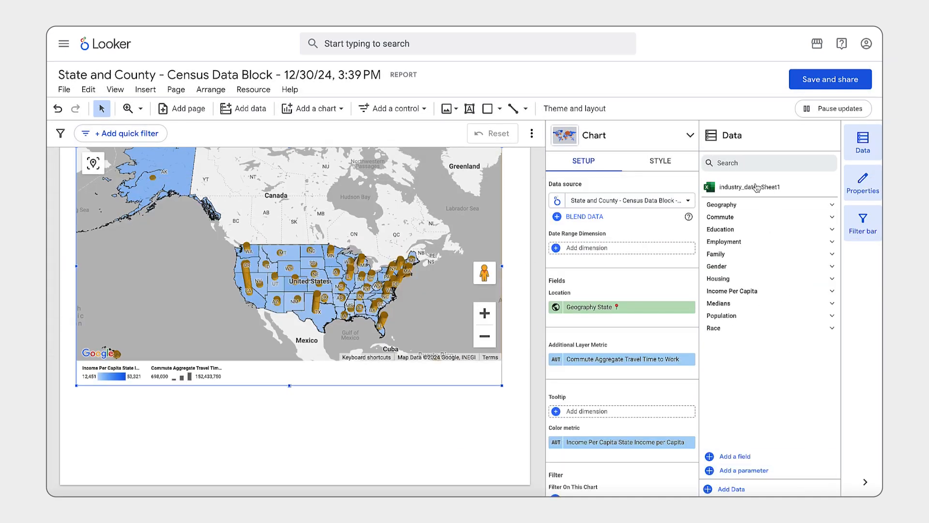
Insert a table chart on the empty page area below the map
click(312, 109)
click(296, 147)
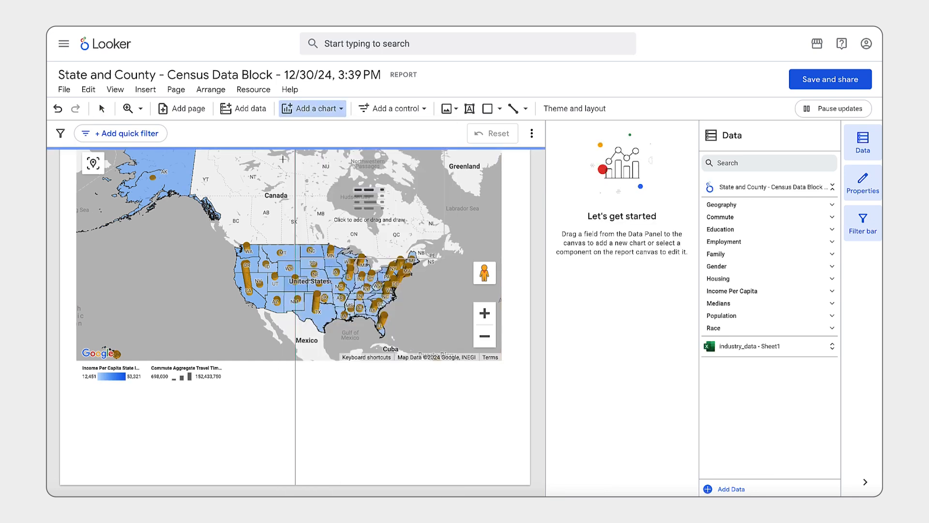
click(77, 390)
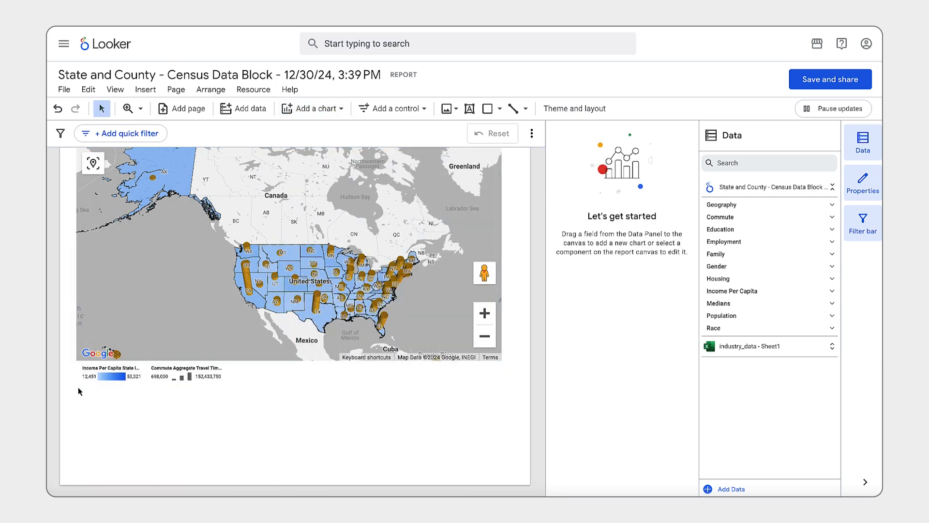
Reduce the size of the map chart and zoom its view out to show the whole United States
click(463, 373)
drag(496, 389, 477, 347)
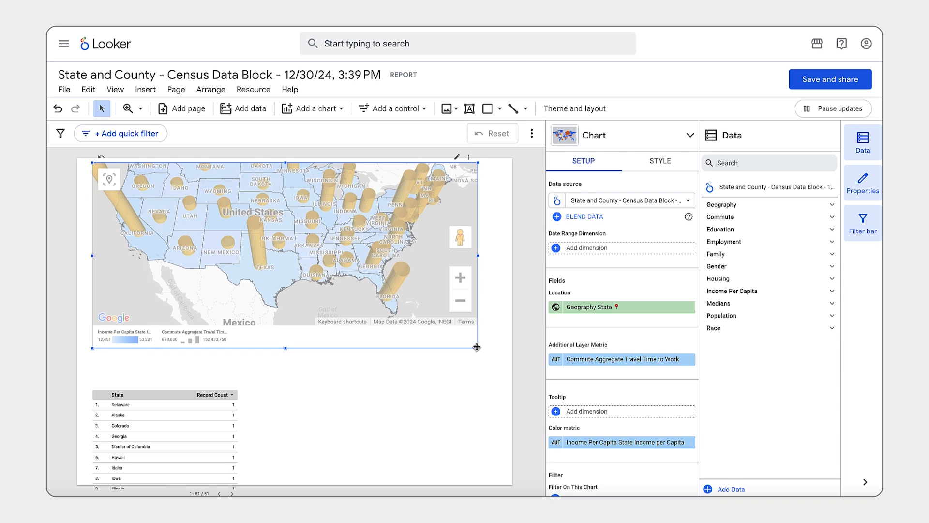
click(459, 301)
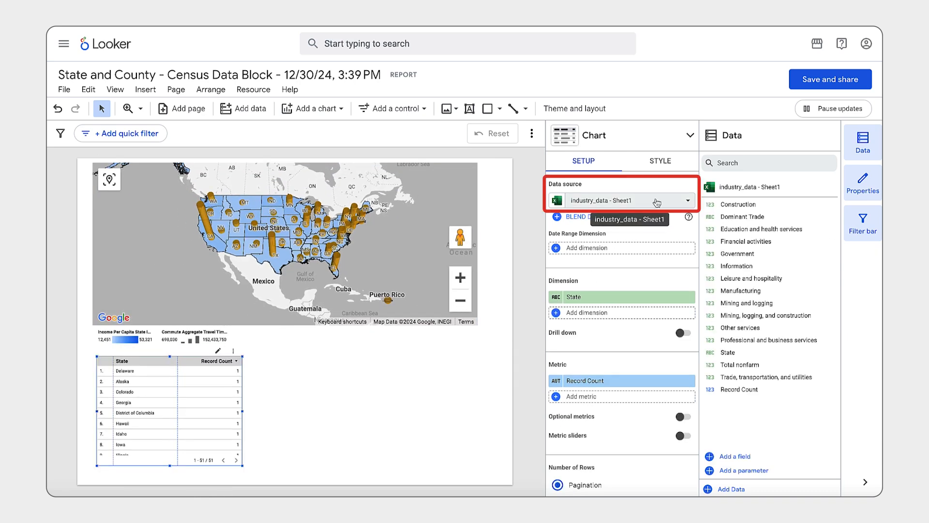
Change the State field in the industry_data source to the Geo type Country subdivision (1st level) and return to the report
click(657, 200)
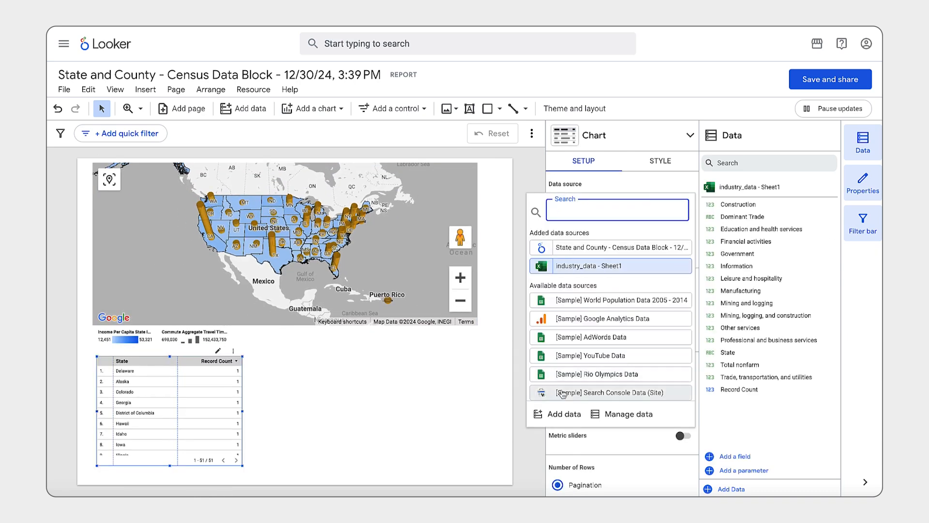
click(611, 414)
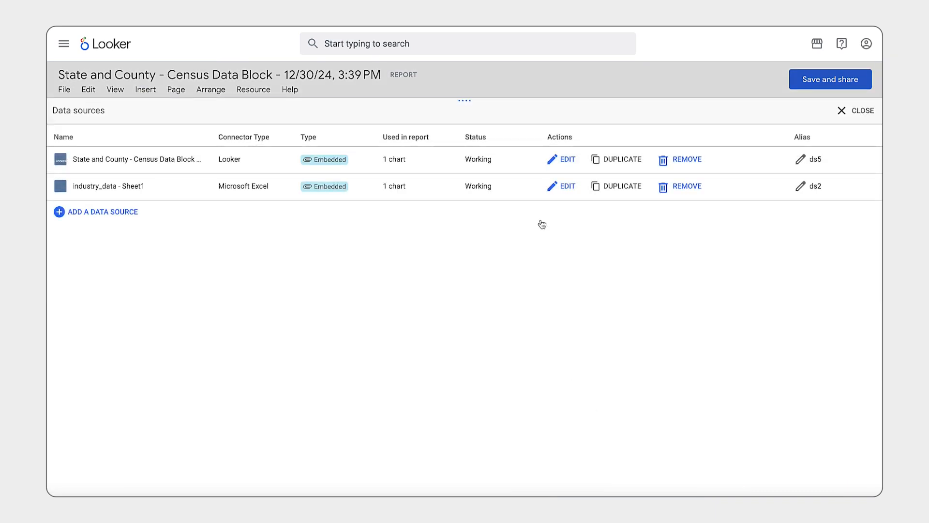
click(556, 186)
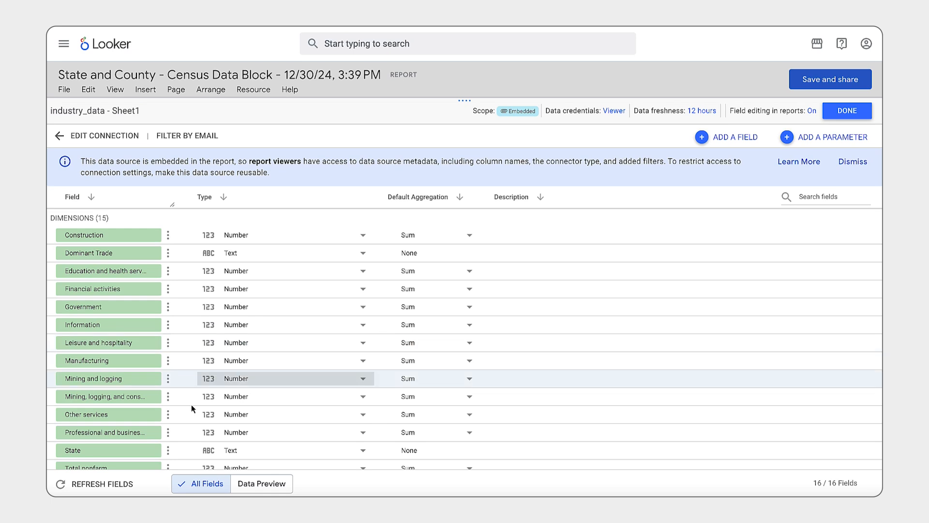
click(242, 450)
mouse_move(274, 440)
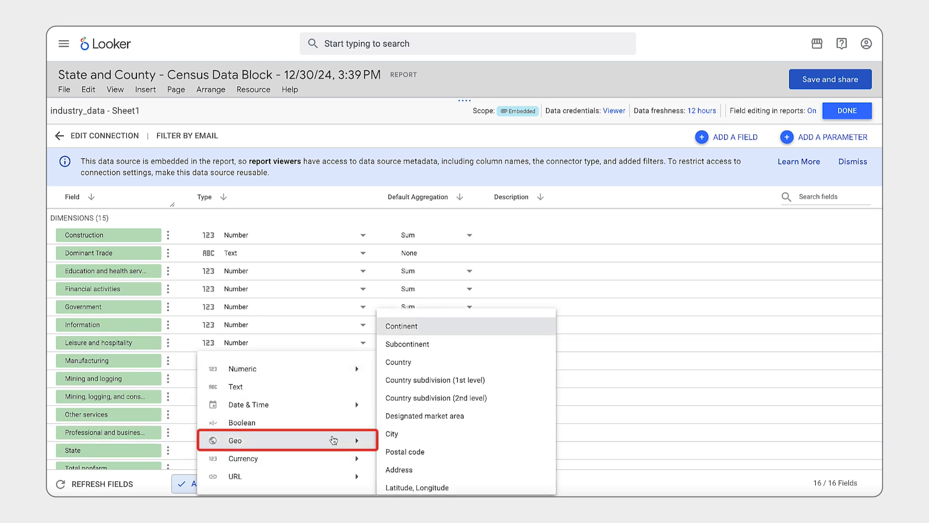
click(436, 380)
click(573, 374)
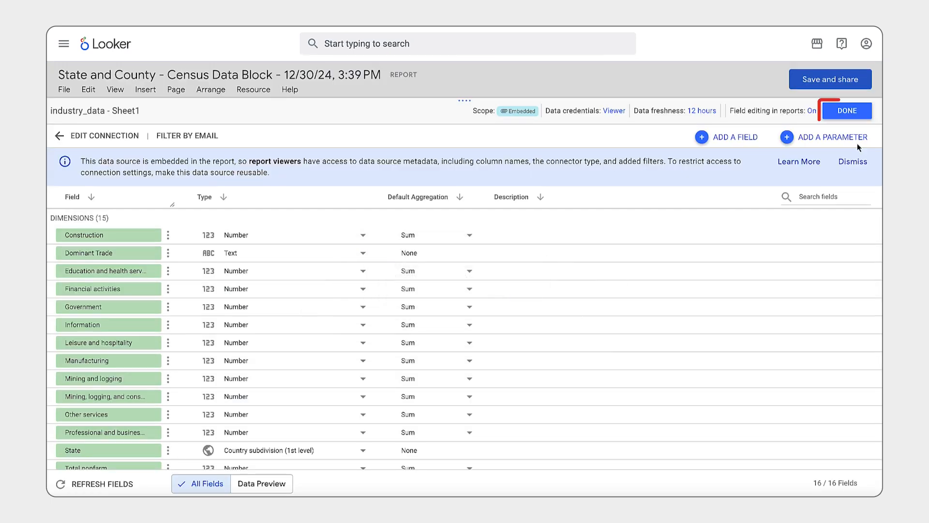
click(860, 114)
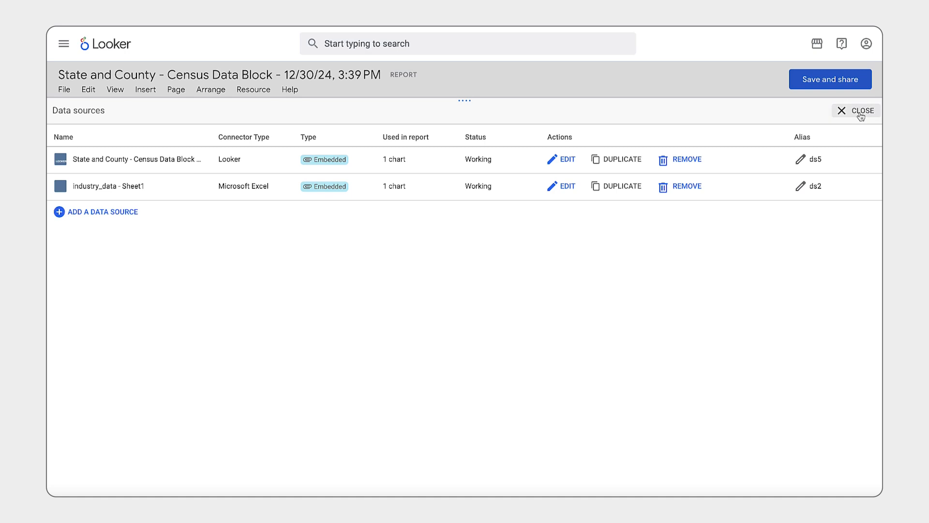
click(860, 114)
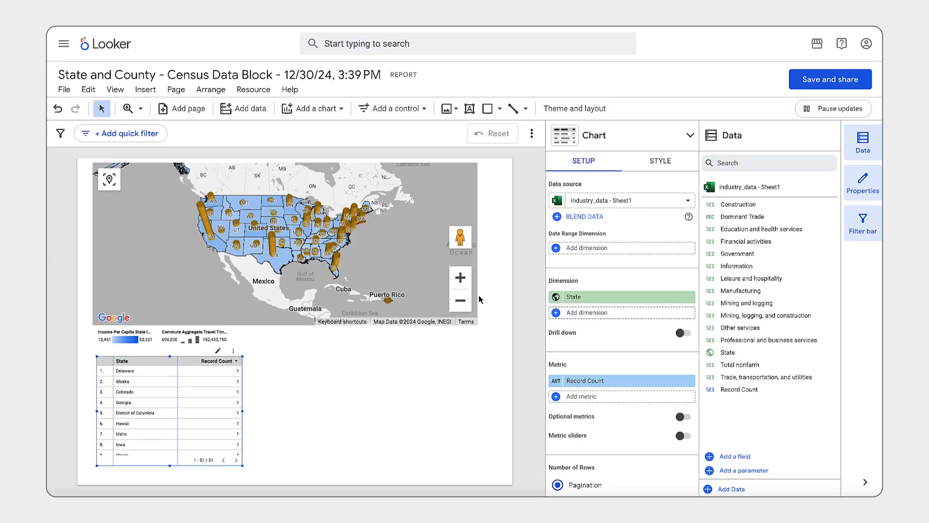
Set the table's metrics to Total nonfarm, Professional and business services, Leisure and hospitality, Trade, transportation, and utilities, Information, Financial activities and Government
drag(767, 339, 646, 401)
drag(767, 280, 630, 420)
drag(769, 377, 625, 428)
drag(745, 266, 622, 445)
drag(748, 242, 594, 468)
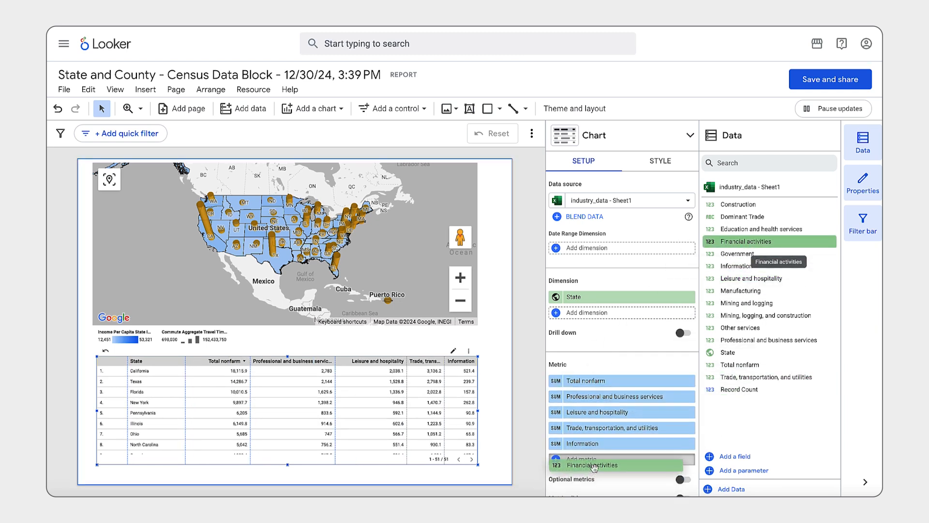
drag(741, 253, 643, 386)
drag(595, 487, 595, 484)
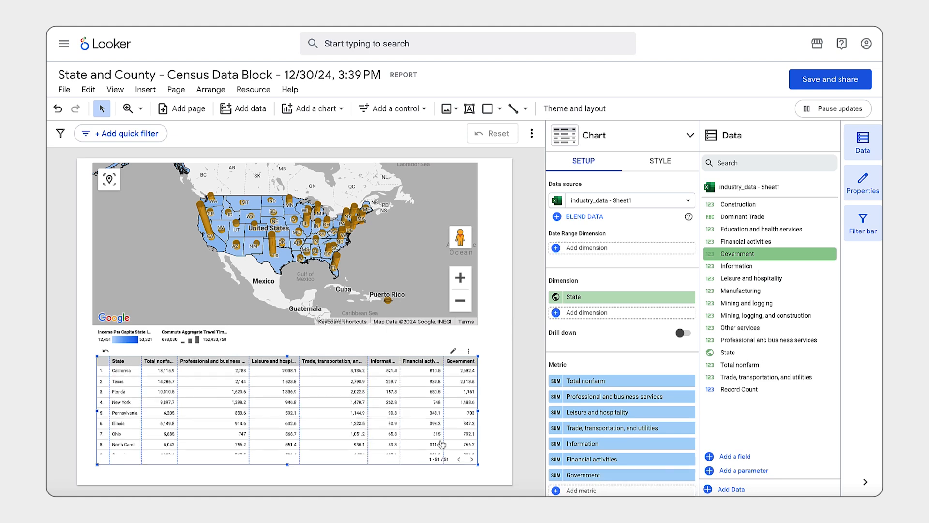
Apply the Edge theme to the report
click(575, 108)
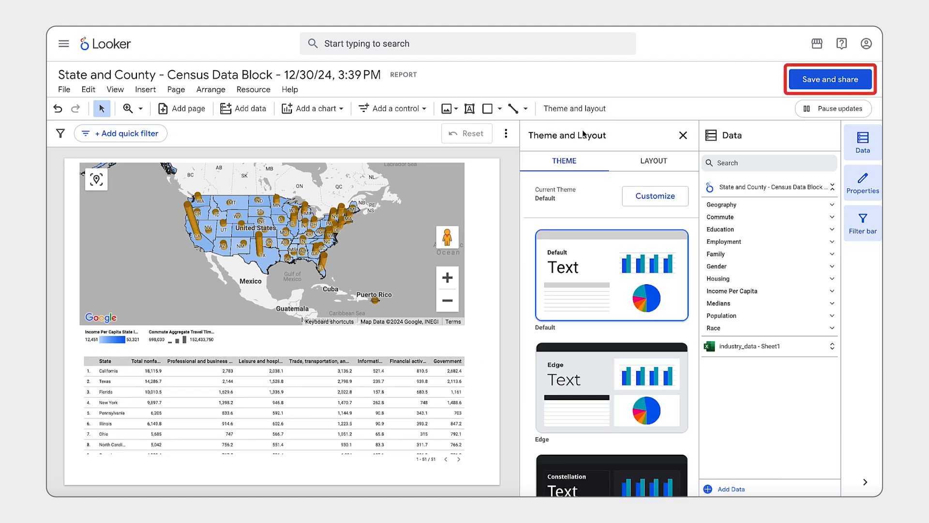
click(612, 387)
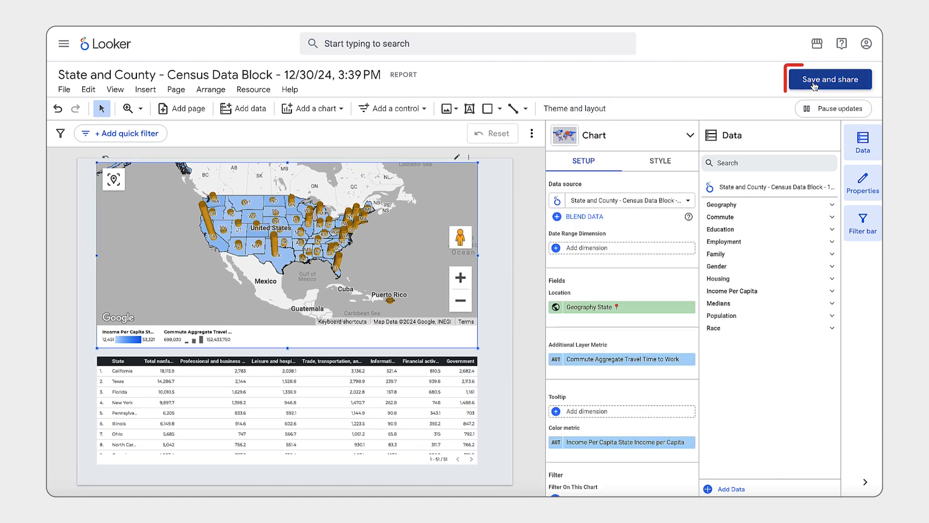
Save the report as Aggregate Travel Times in the Excel Connectors folder inside My Folder
click(821, 80)
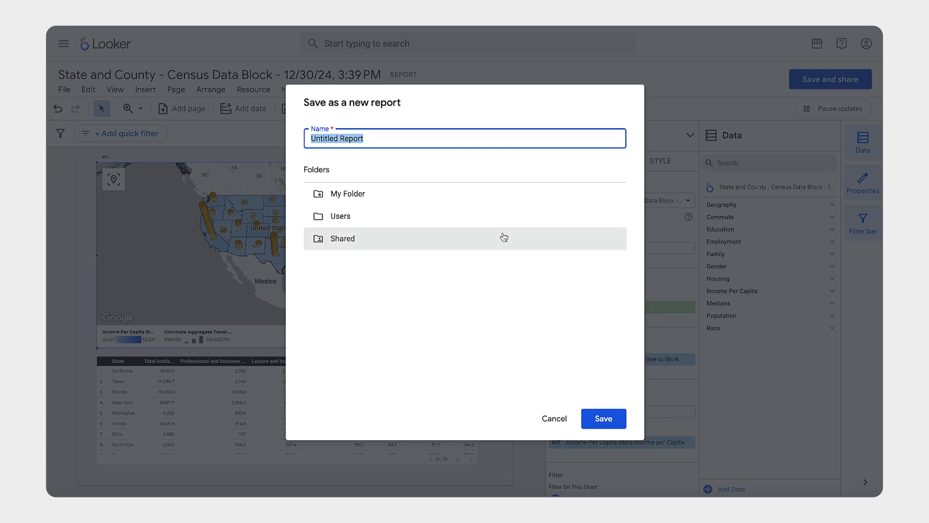
click(462, 199)
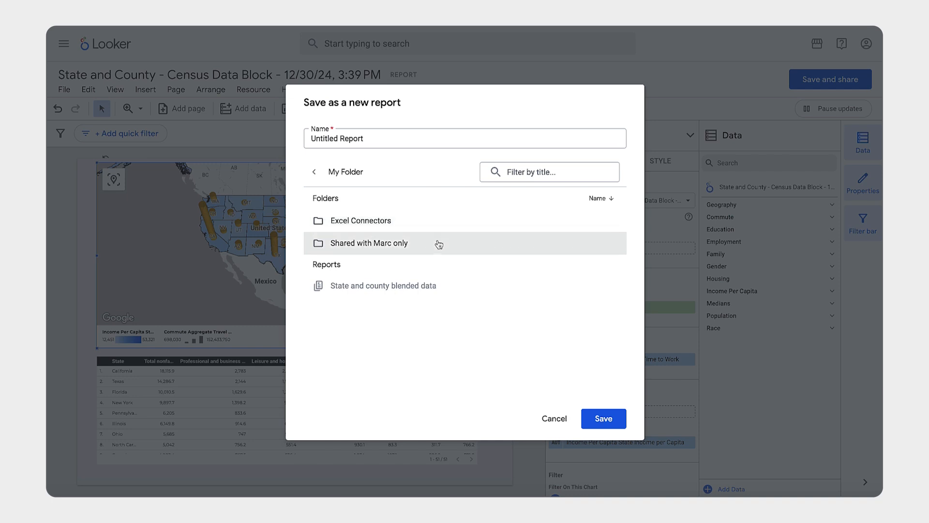
click(396, 137)
key(ctrl+shift+Left)
key(ctrl+shift+Left)
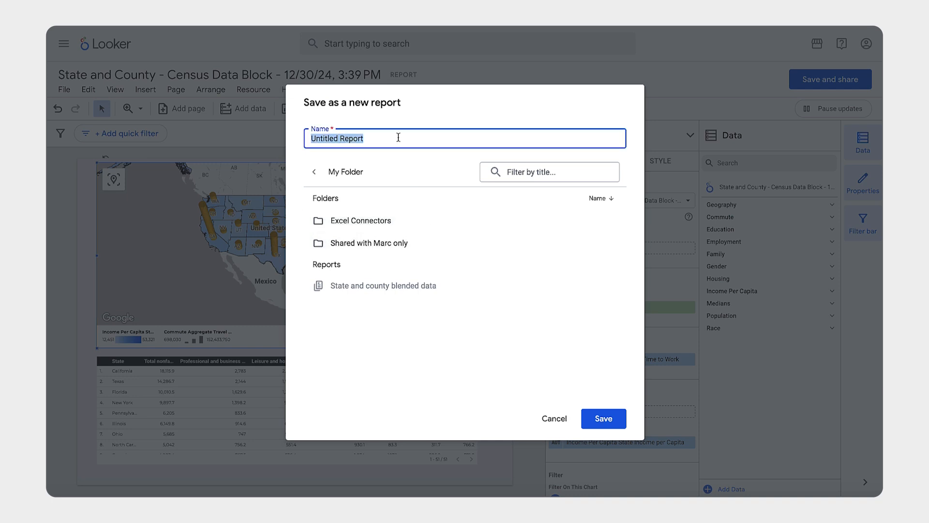
text(Aggregate Travel Times)
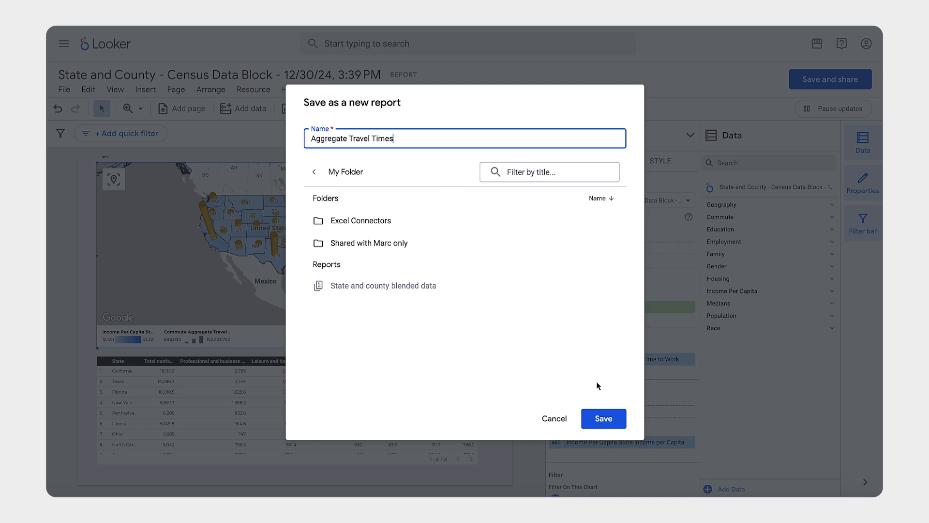
click(464, 223)
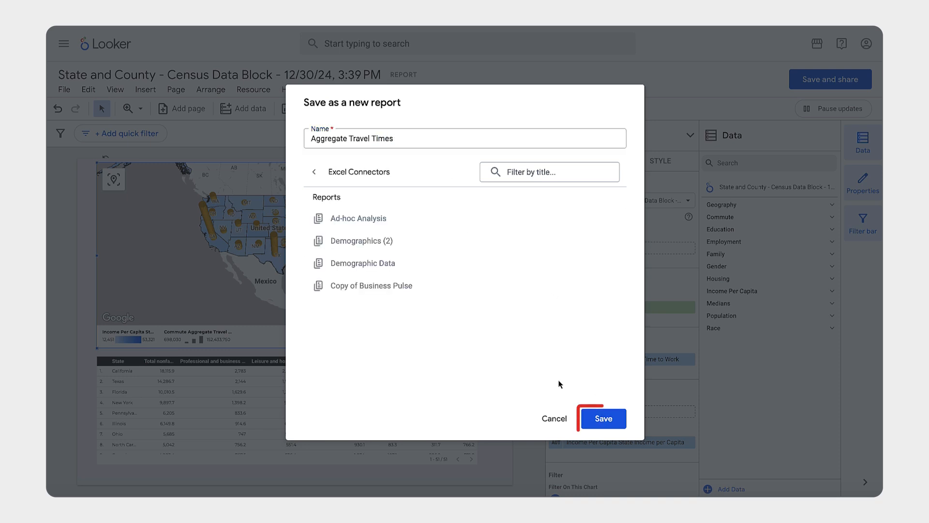
click(603, 418)
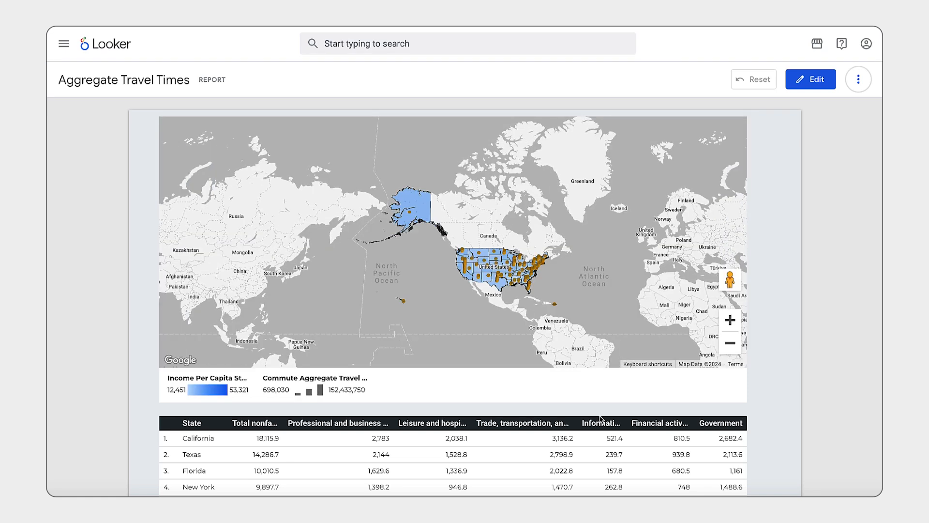
Review the saved report and sort its industry table by Government in ascending order
scroll(640, 376, down, 3)
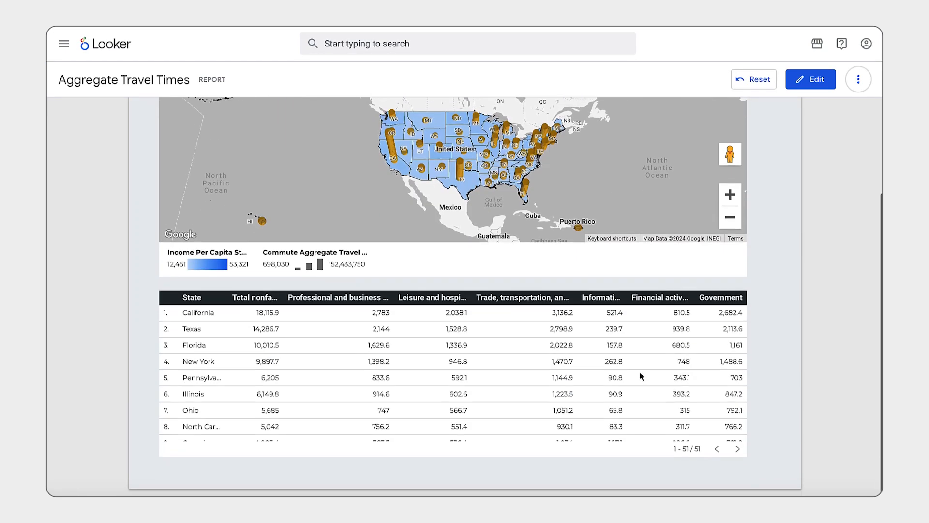
scroll(638, 411, down, 5)
scroll(638, 410, down, 2)
scroll(637, 410, up, 10)
click(720, 294)
click(719, 298)
scroll(581, 145, up, 3)
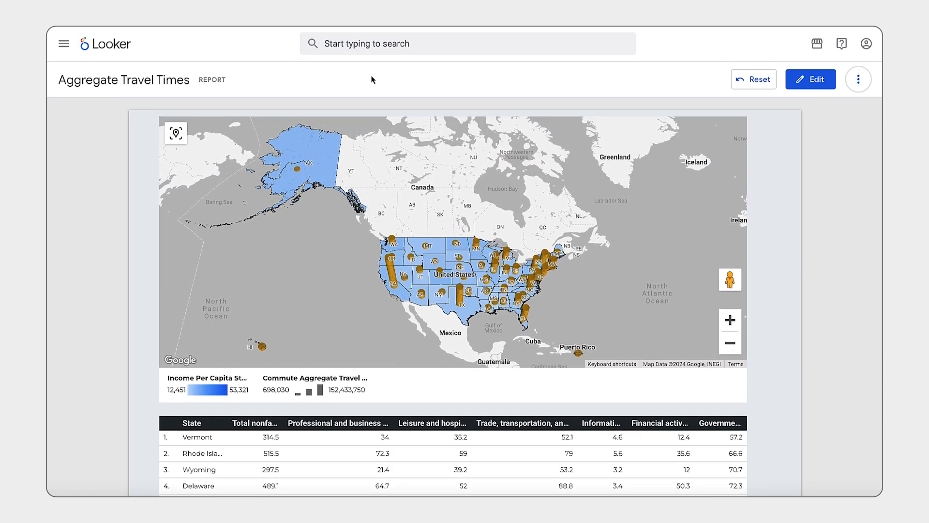
Leave the report and open the Excel Connectors folder inside the personal folder
click(66, 45)
click(90, 319)
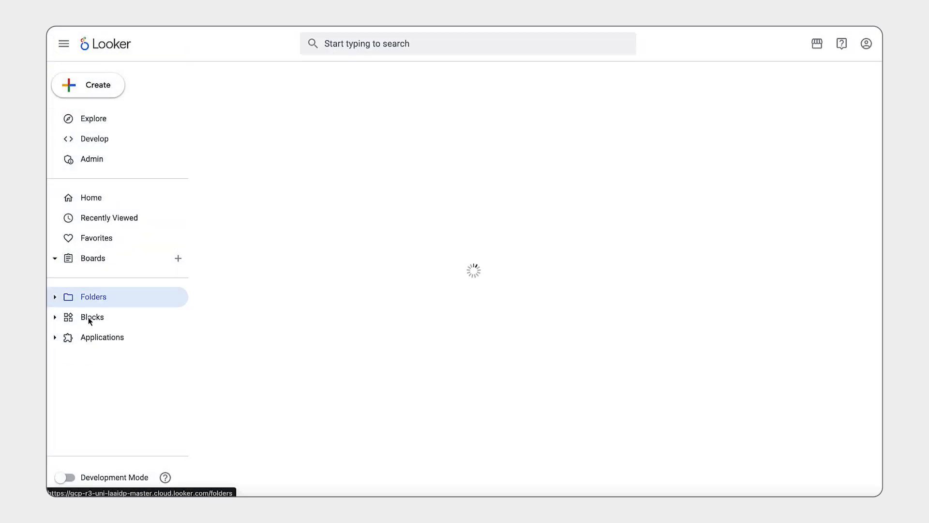
click(272, 152)
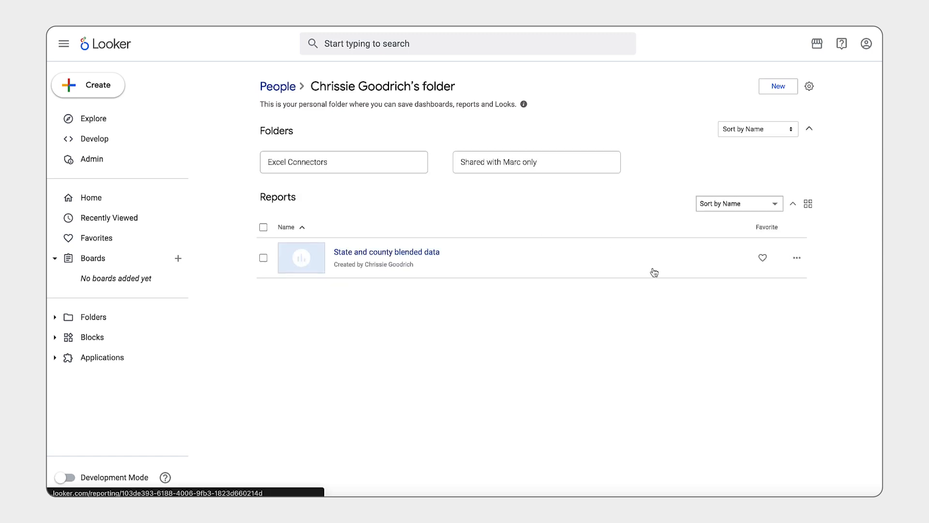
click(394, 166)
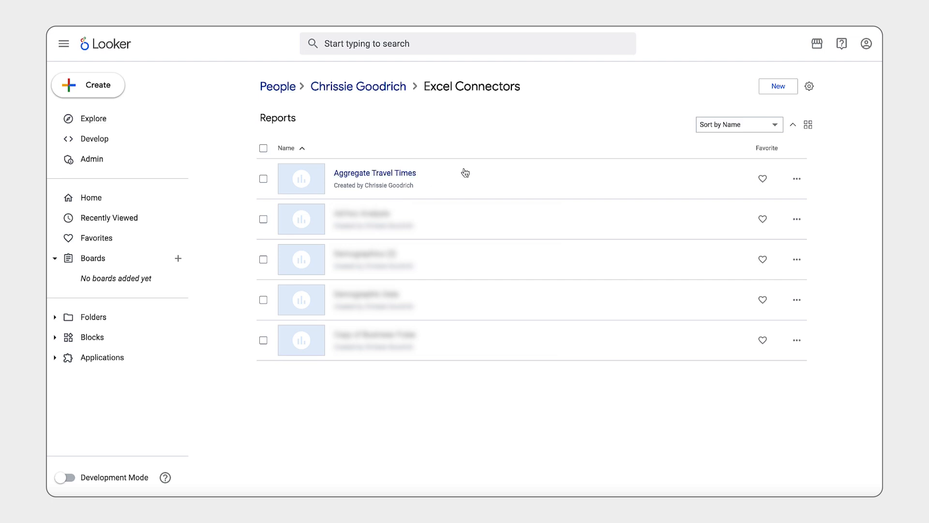
Copy the Aggregate Travel Times report into the Report Sharing Tester folder under Shared
click(797, 178)
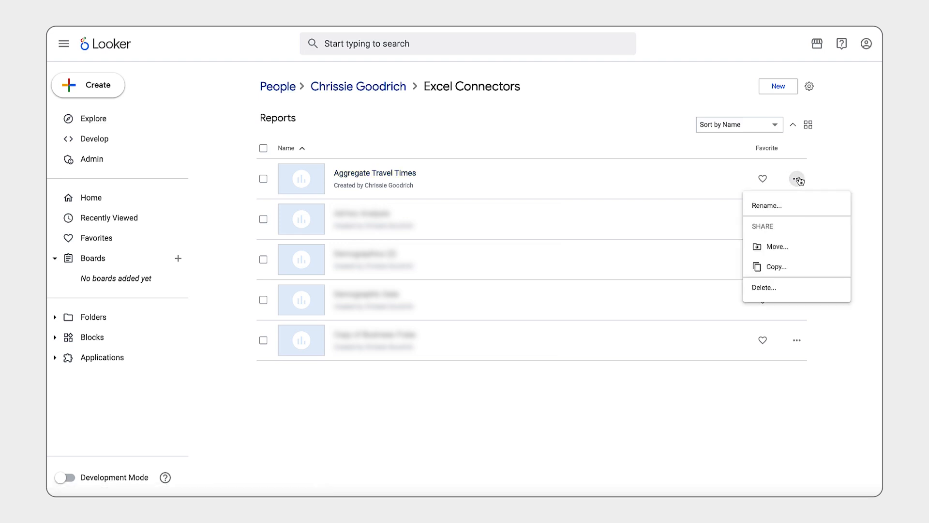
click(792, 272)
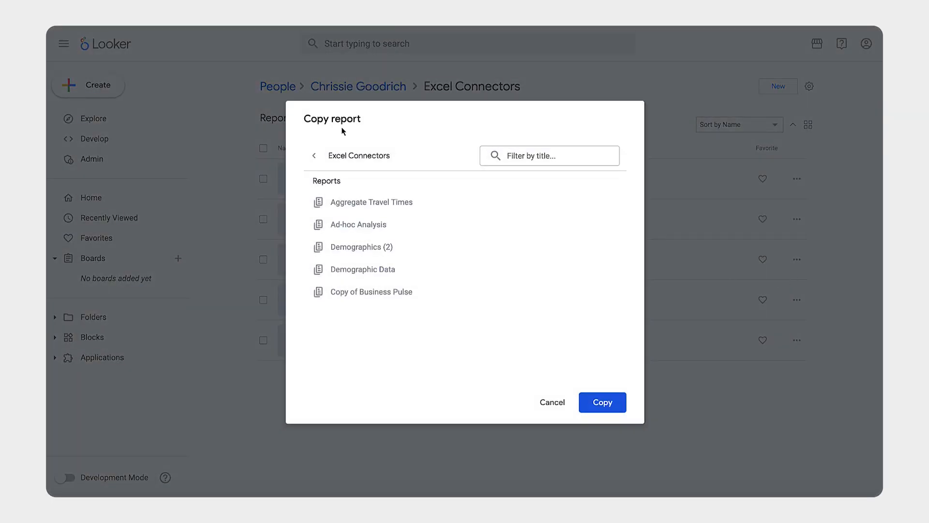
click(313, 156)
click(313, 156)
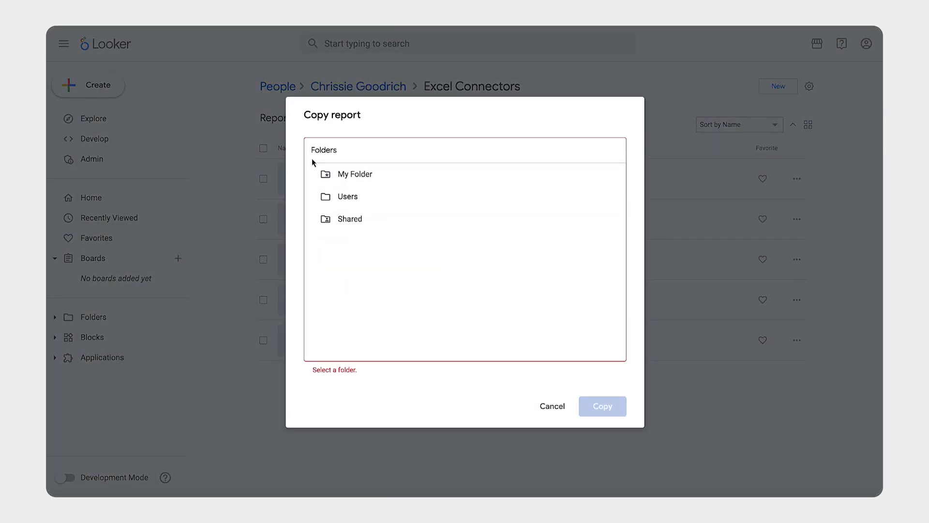
click(334, 219)
scroll(337, 262, down, 5)
scroll(338, 262, down, 2)
click(349, 244)
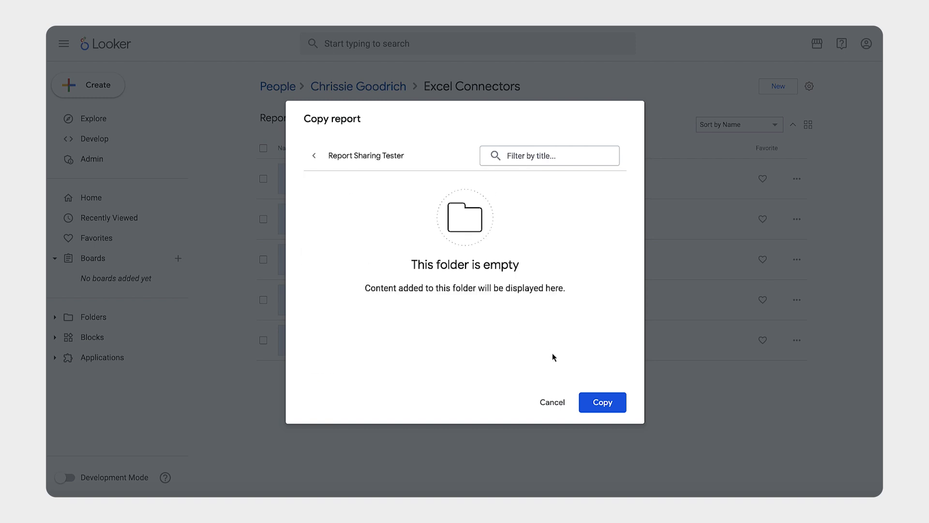
click(603, 402)
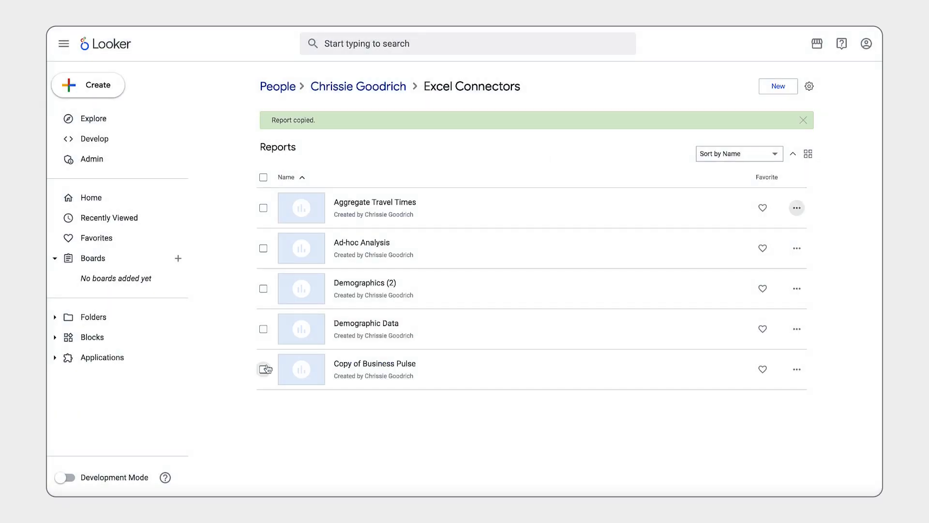
Browse the organization's folders and open the shared folder containing the report copy
click(92, 317)
click(502, 153)
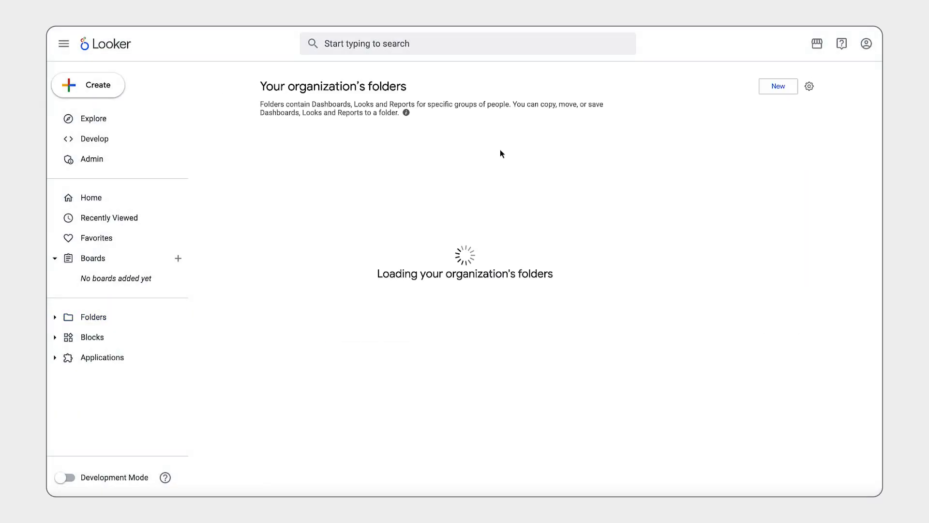
click(390, 170)
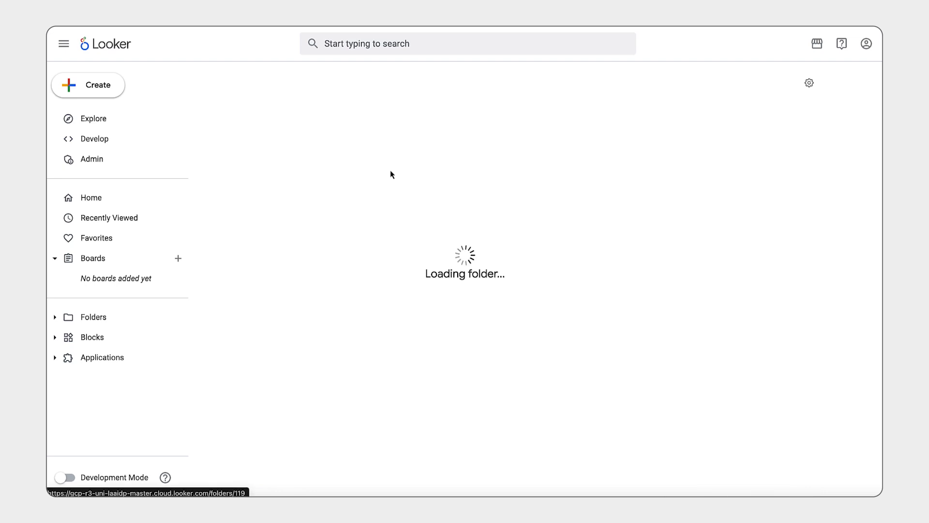